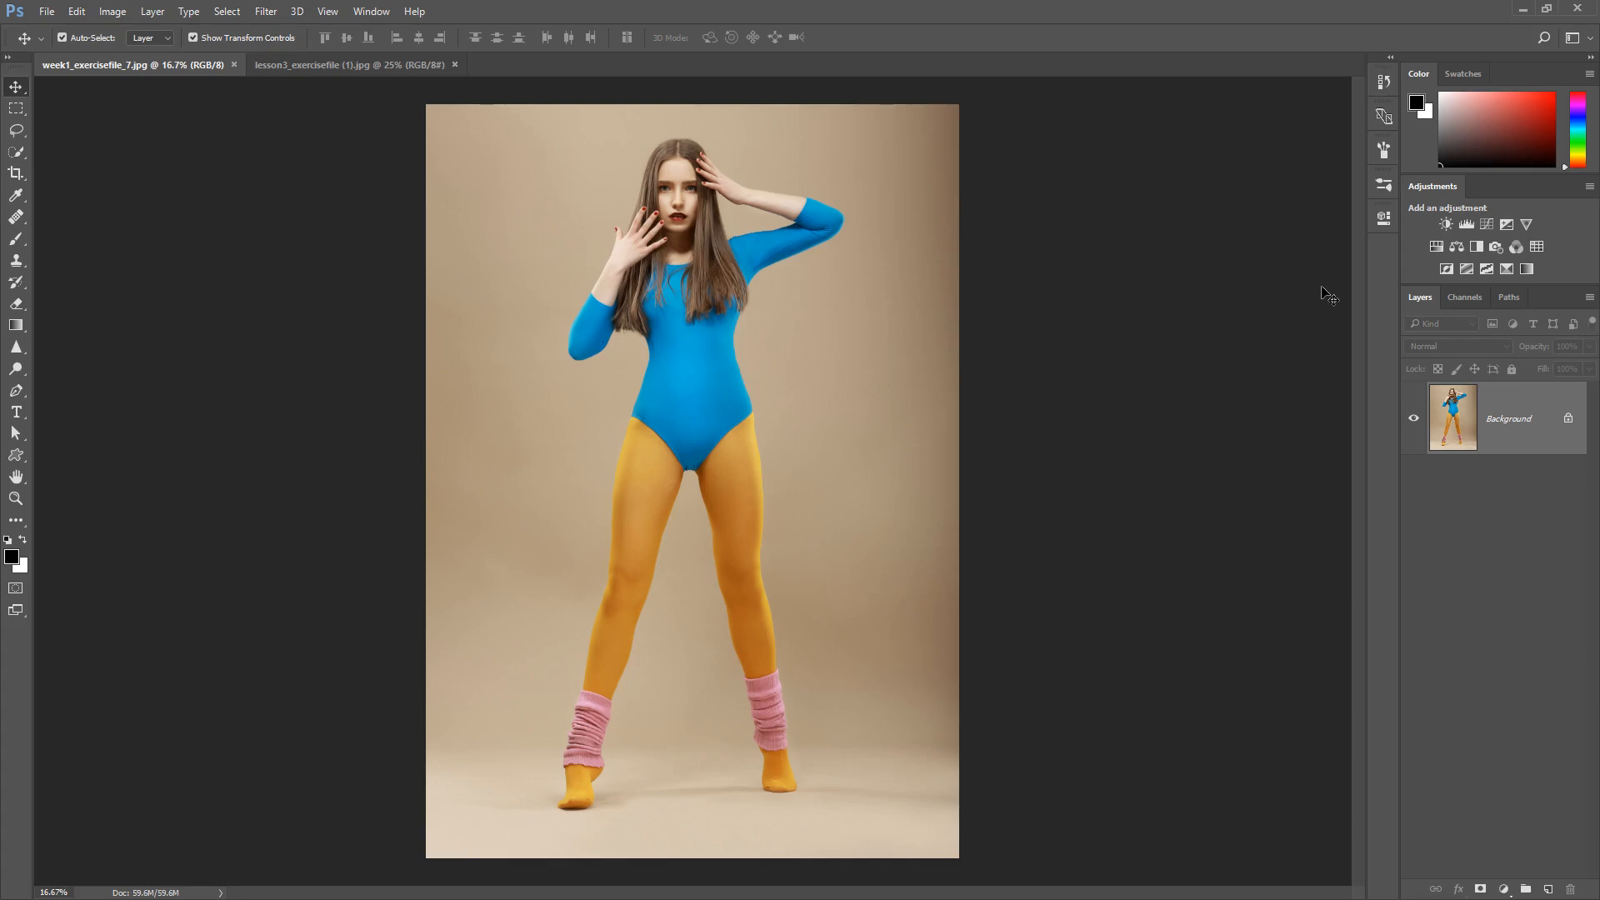
Step: Add a Levels and a Vibrance adjustment layer above the Background photo
click(1467, 223)
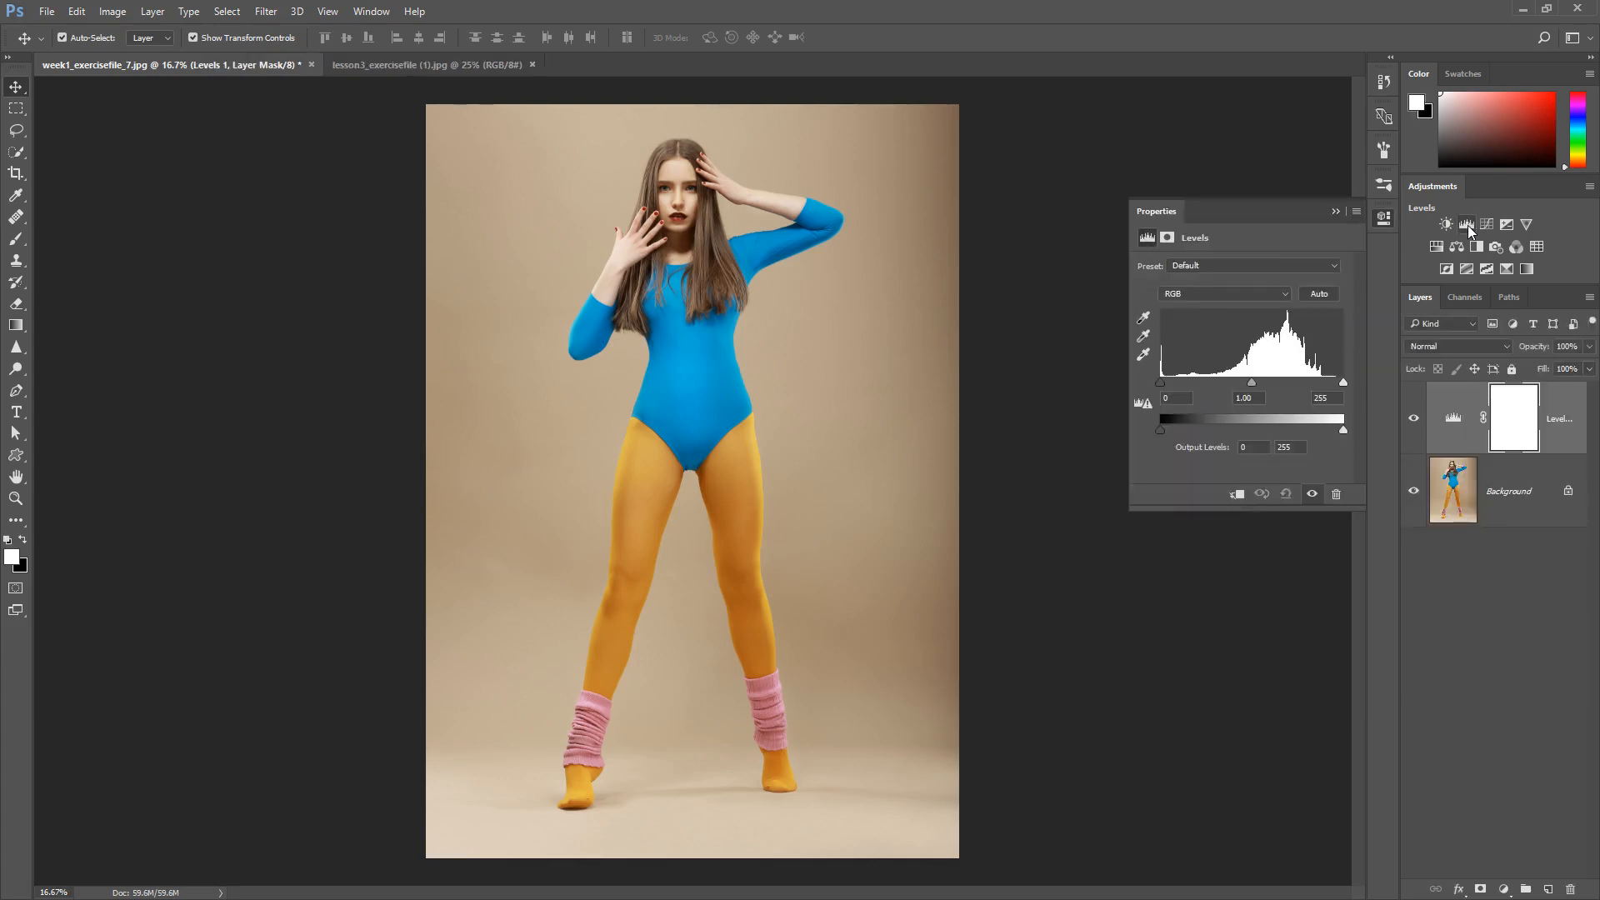
click(1527, 225)
click(1454, 492)
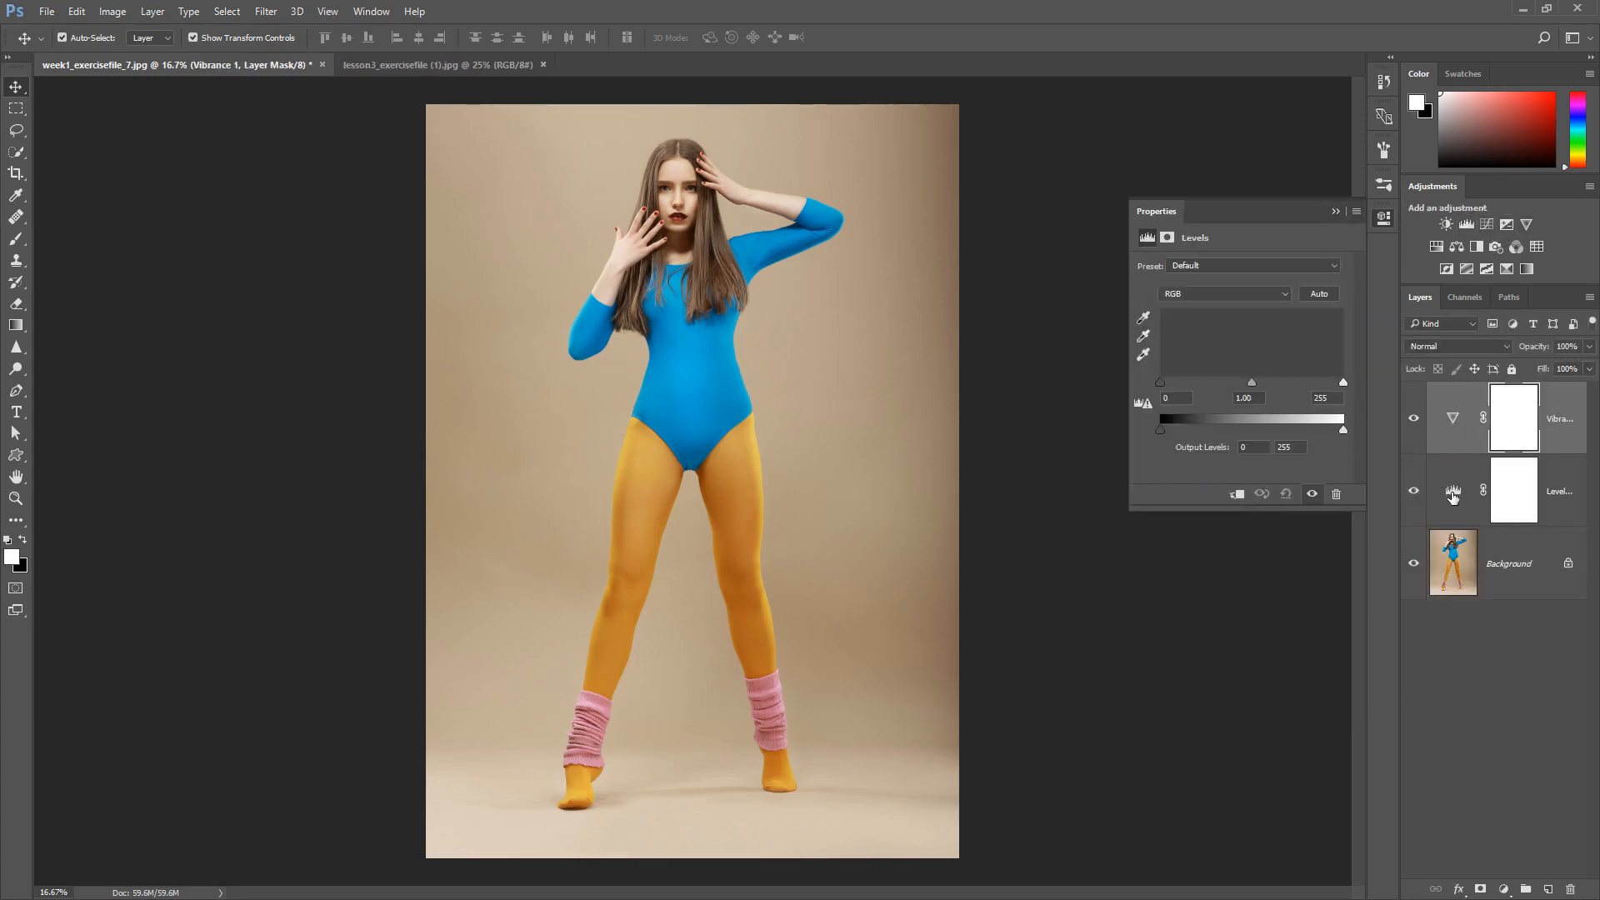
click(1453, 424)
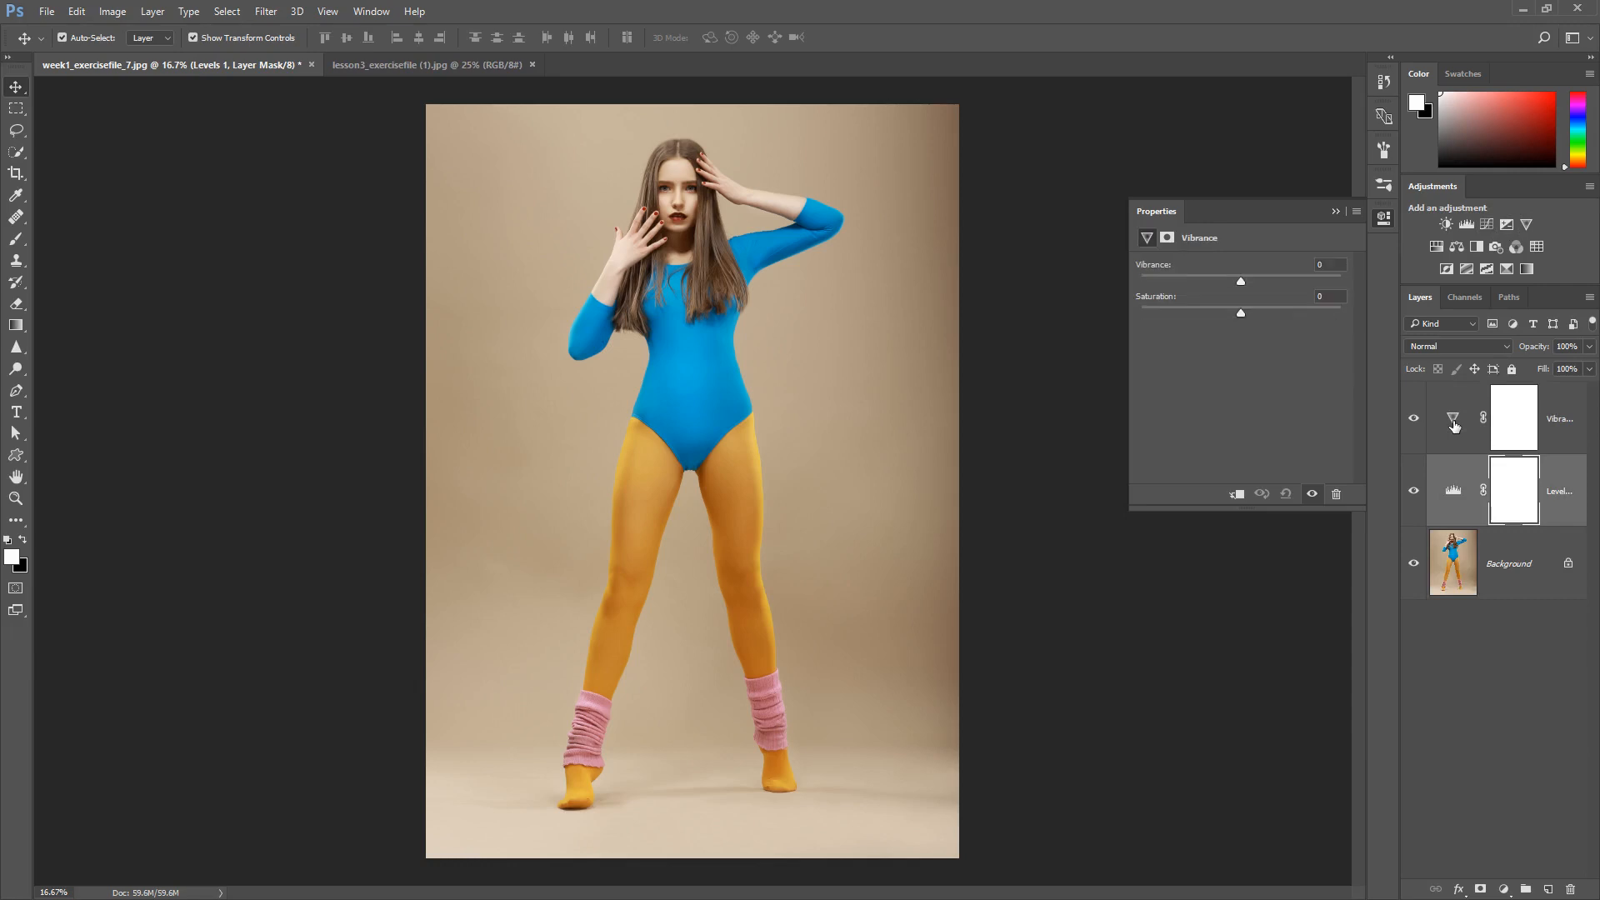
Step: Set the Levels layer's black input point to 41 and its white input point to 204
click(1460, 493)
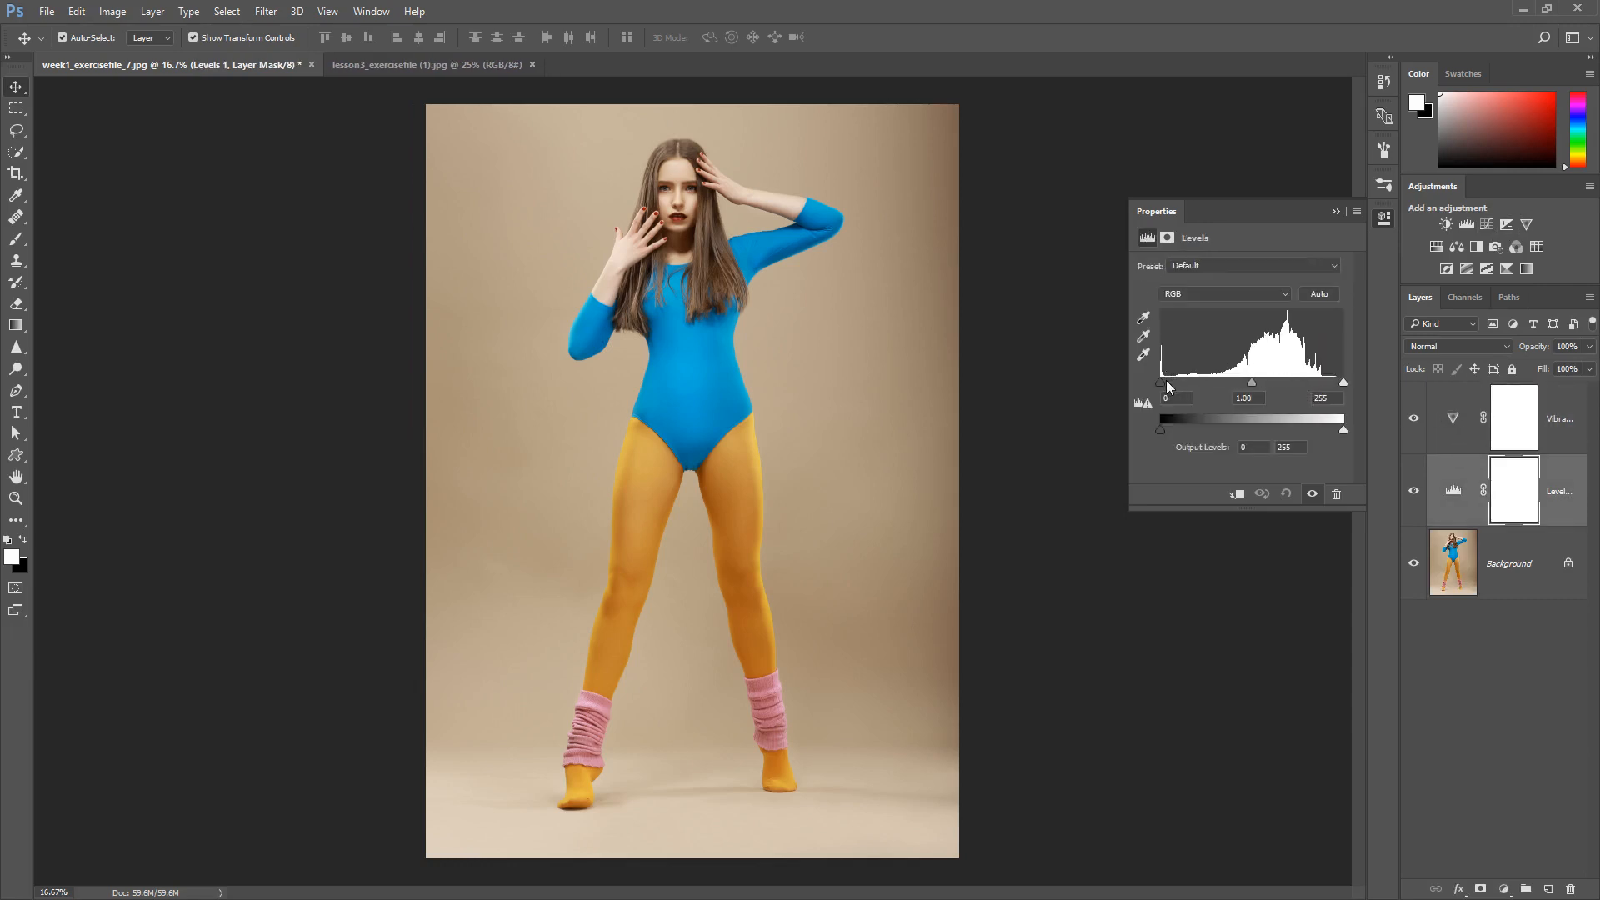
drag(1162, 382, 1189, 383)
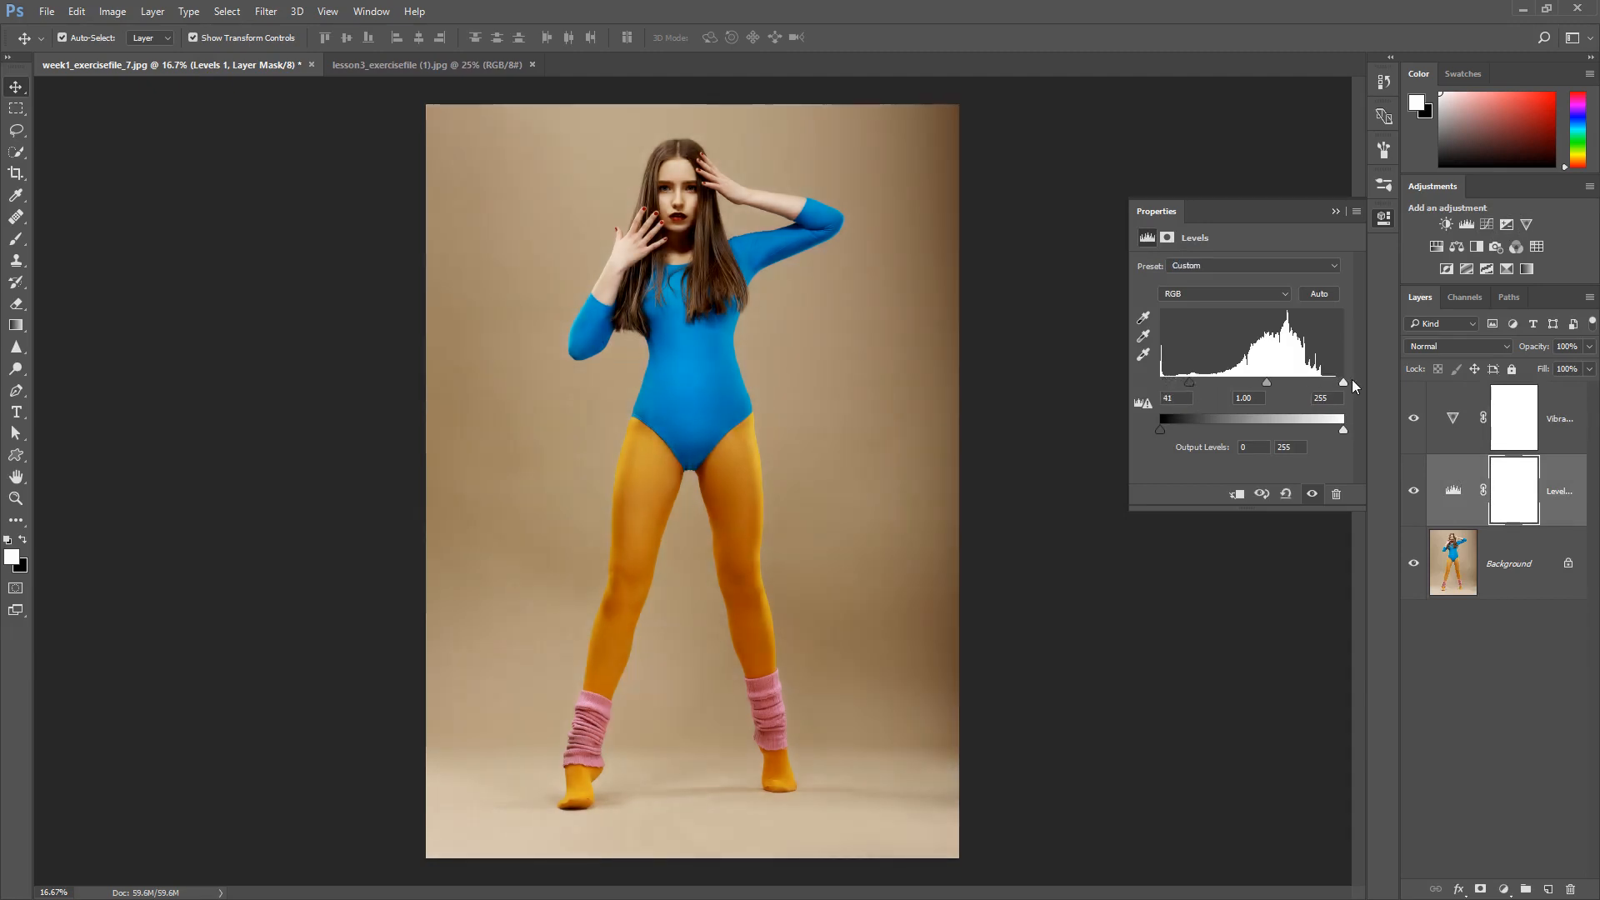
drag(1342, 383, 1306, 382)
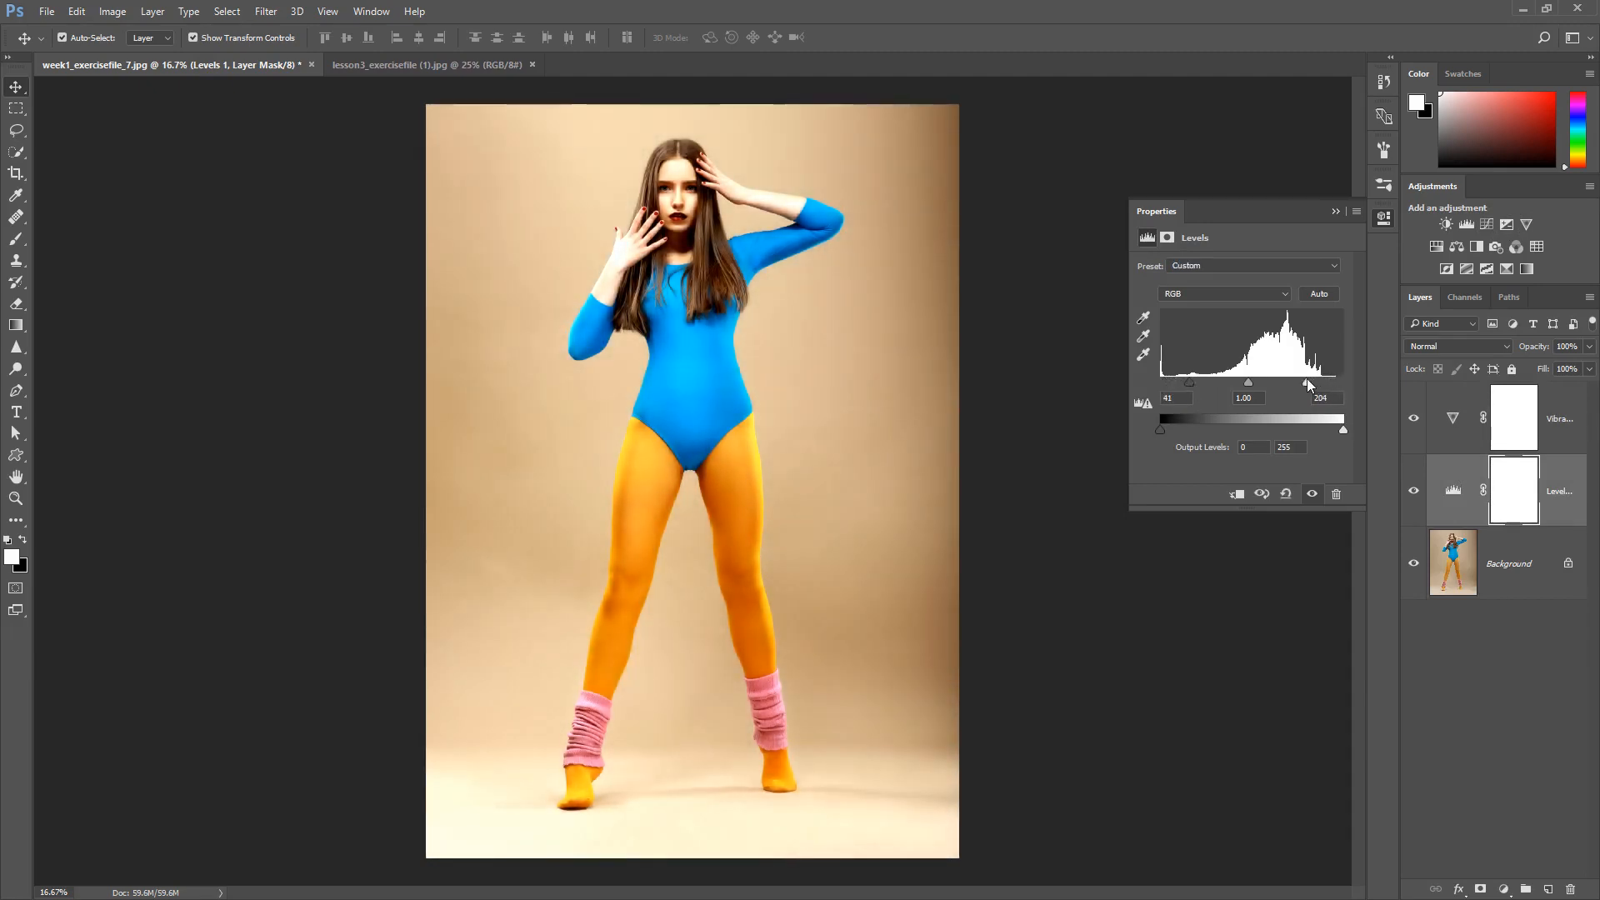
Step: Hide the Levels layer and raise the Vibrance layer's vibrance to +83 and saturation to +6
click(1452, 422)
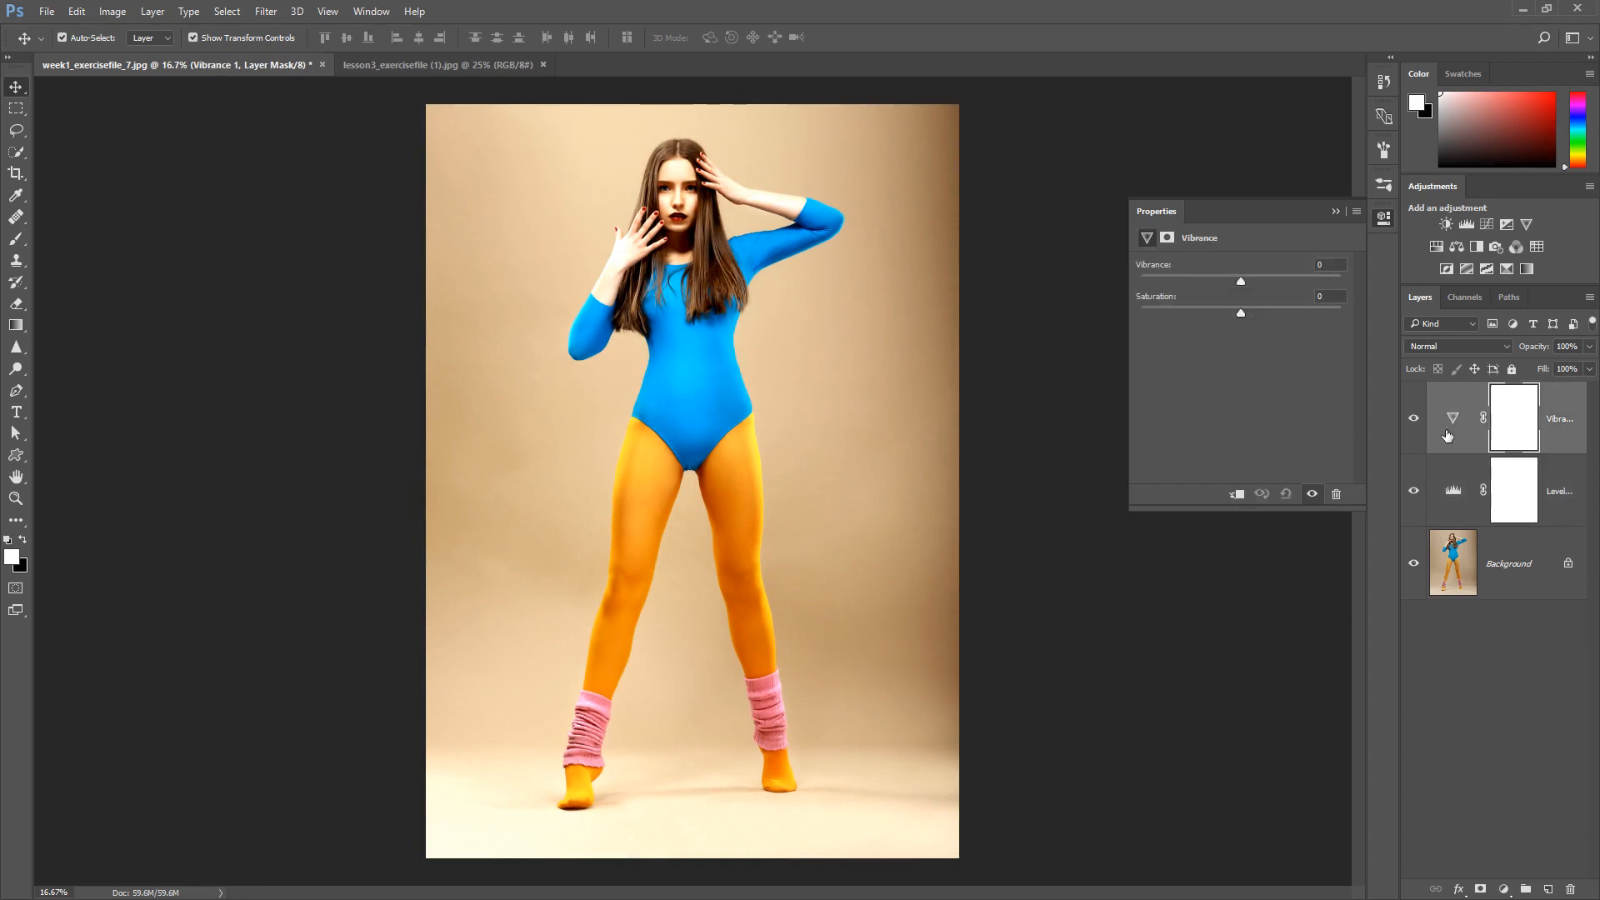
click(1413, 491)
drag(1240, 282, 1324, 283)
Step: Show the Levels layer again and return its black and white input points to 0 and 255
click(1435, 480)
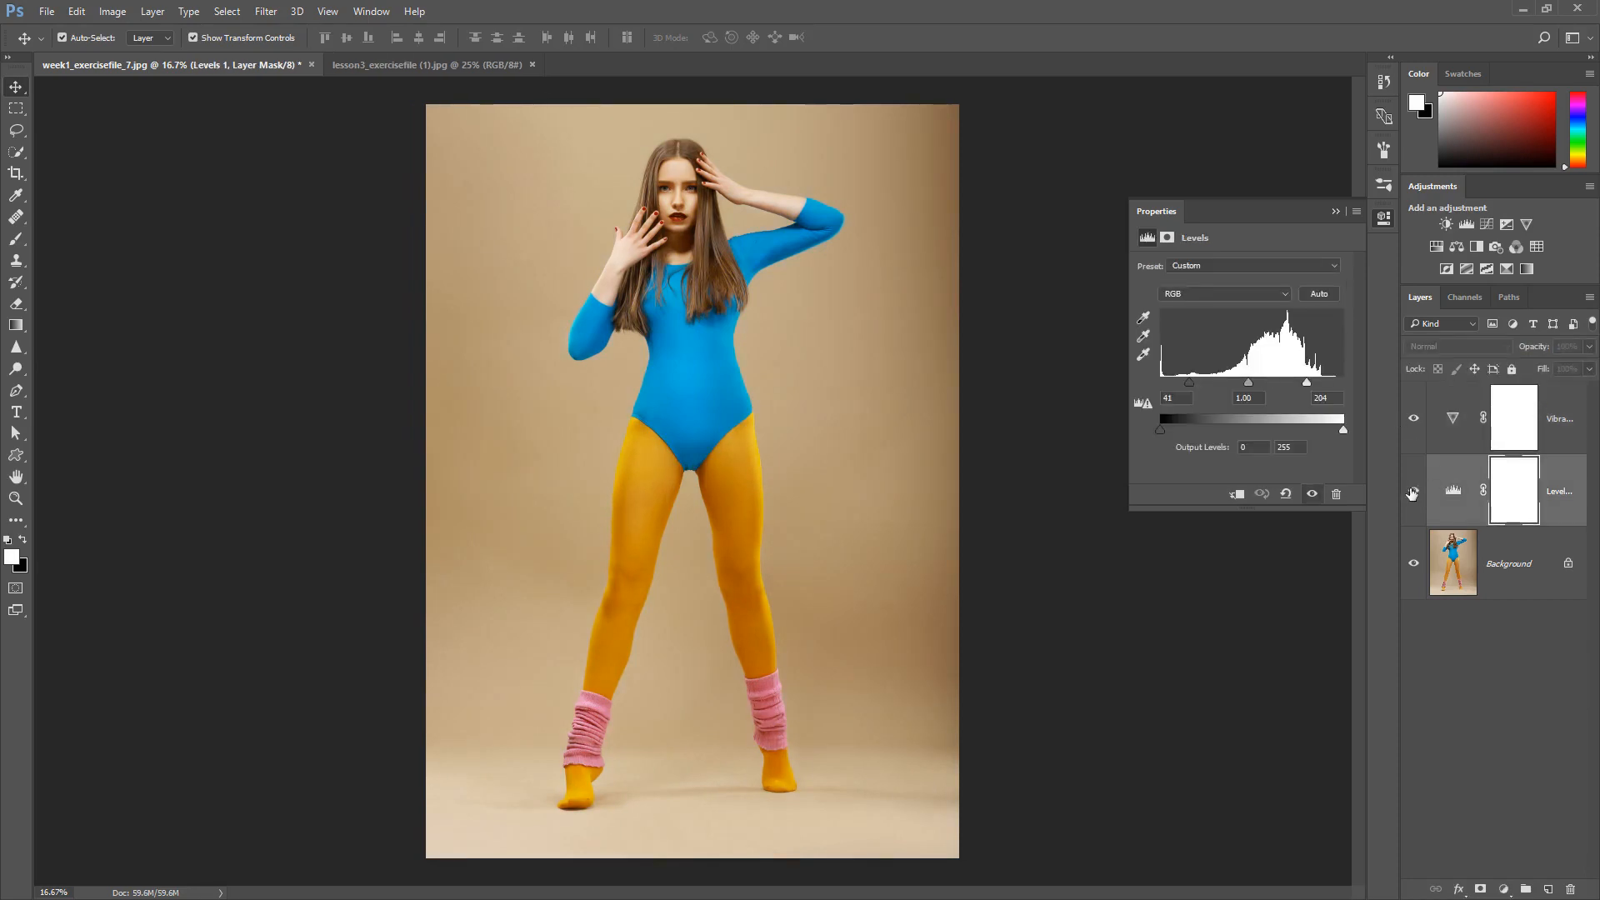
click(1312, 493)
drag(1188, 383, 1148, 377)
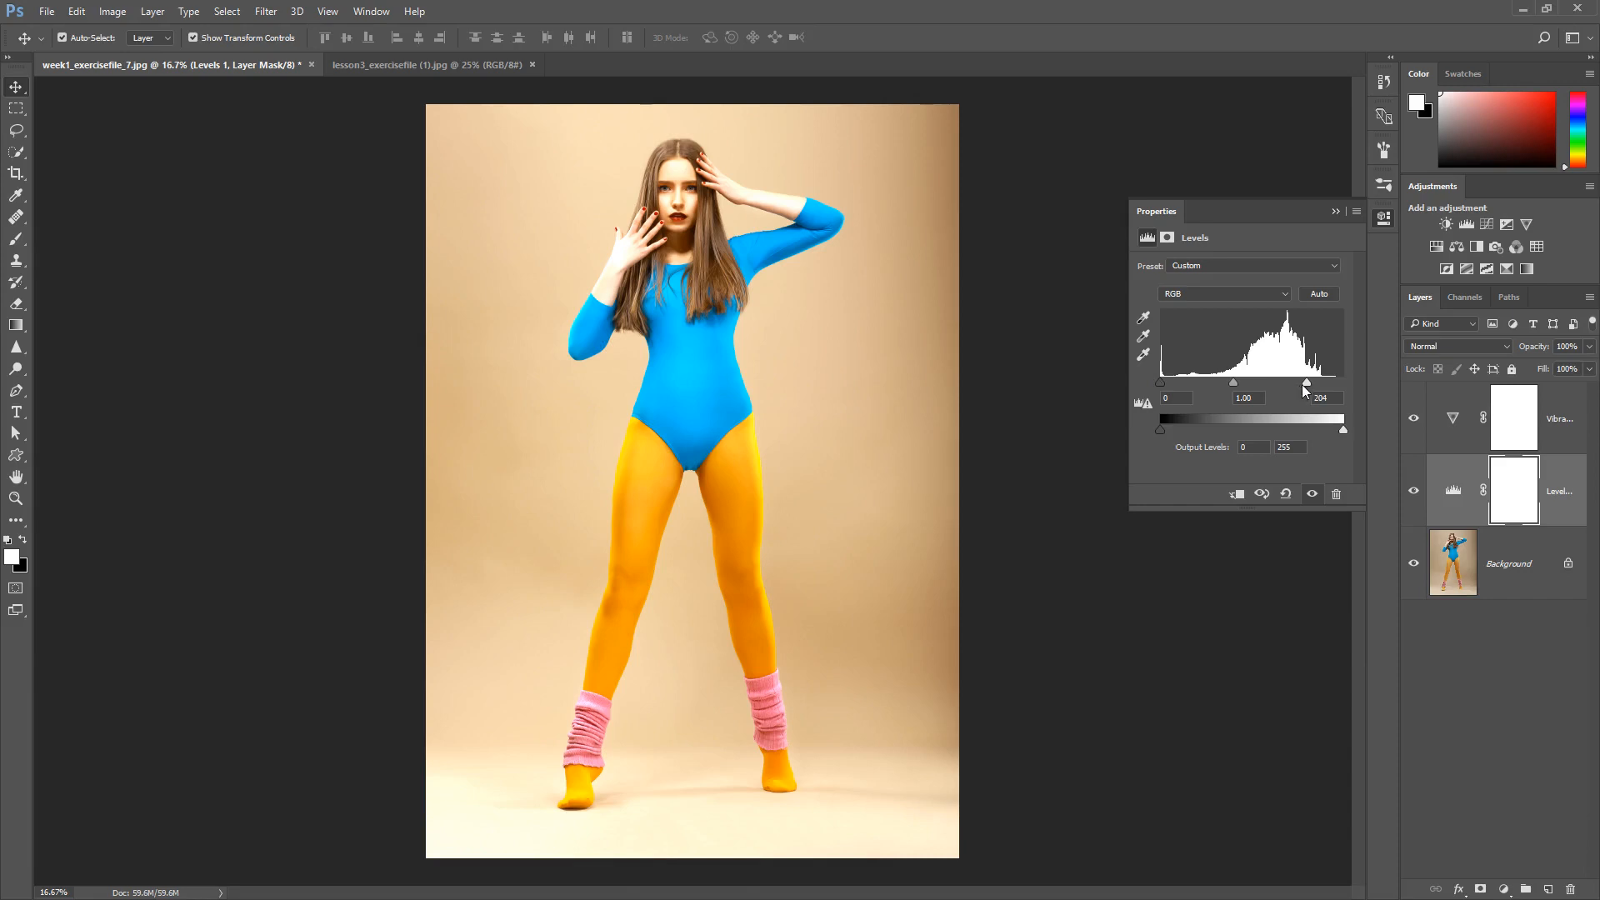
drag(1306, 383, 1345, 383)
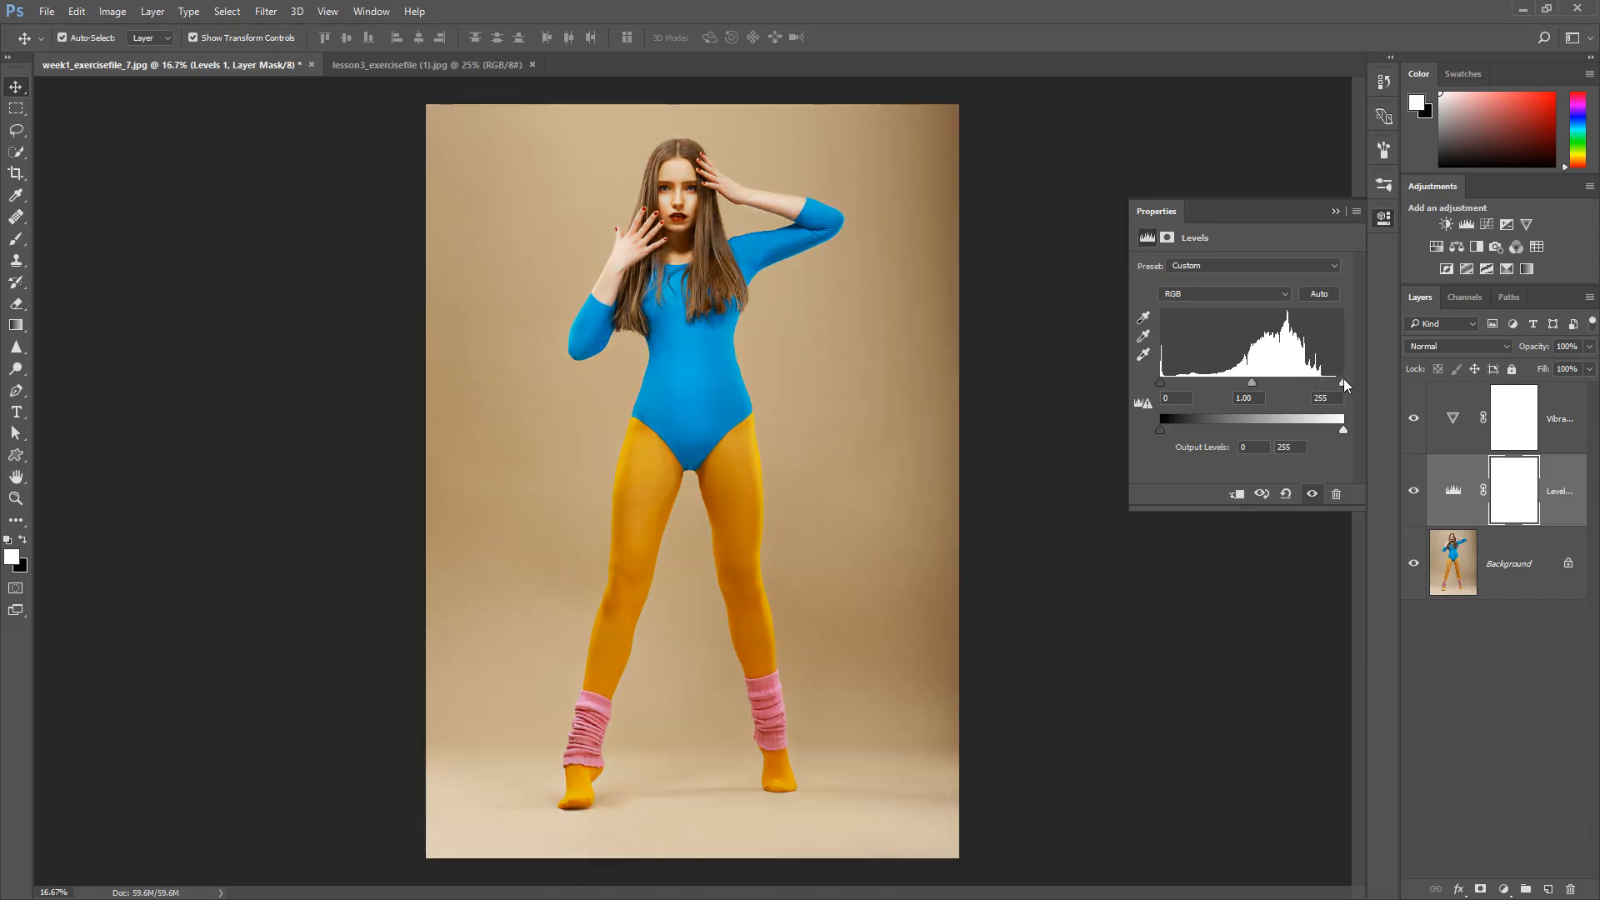
Step: Hide the Vibrance layer and set the Levels layer's black input point to 20 and white input point to 209
click(1413, 418)
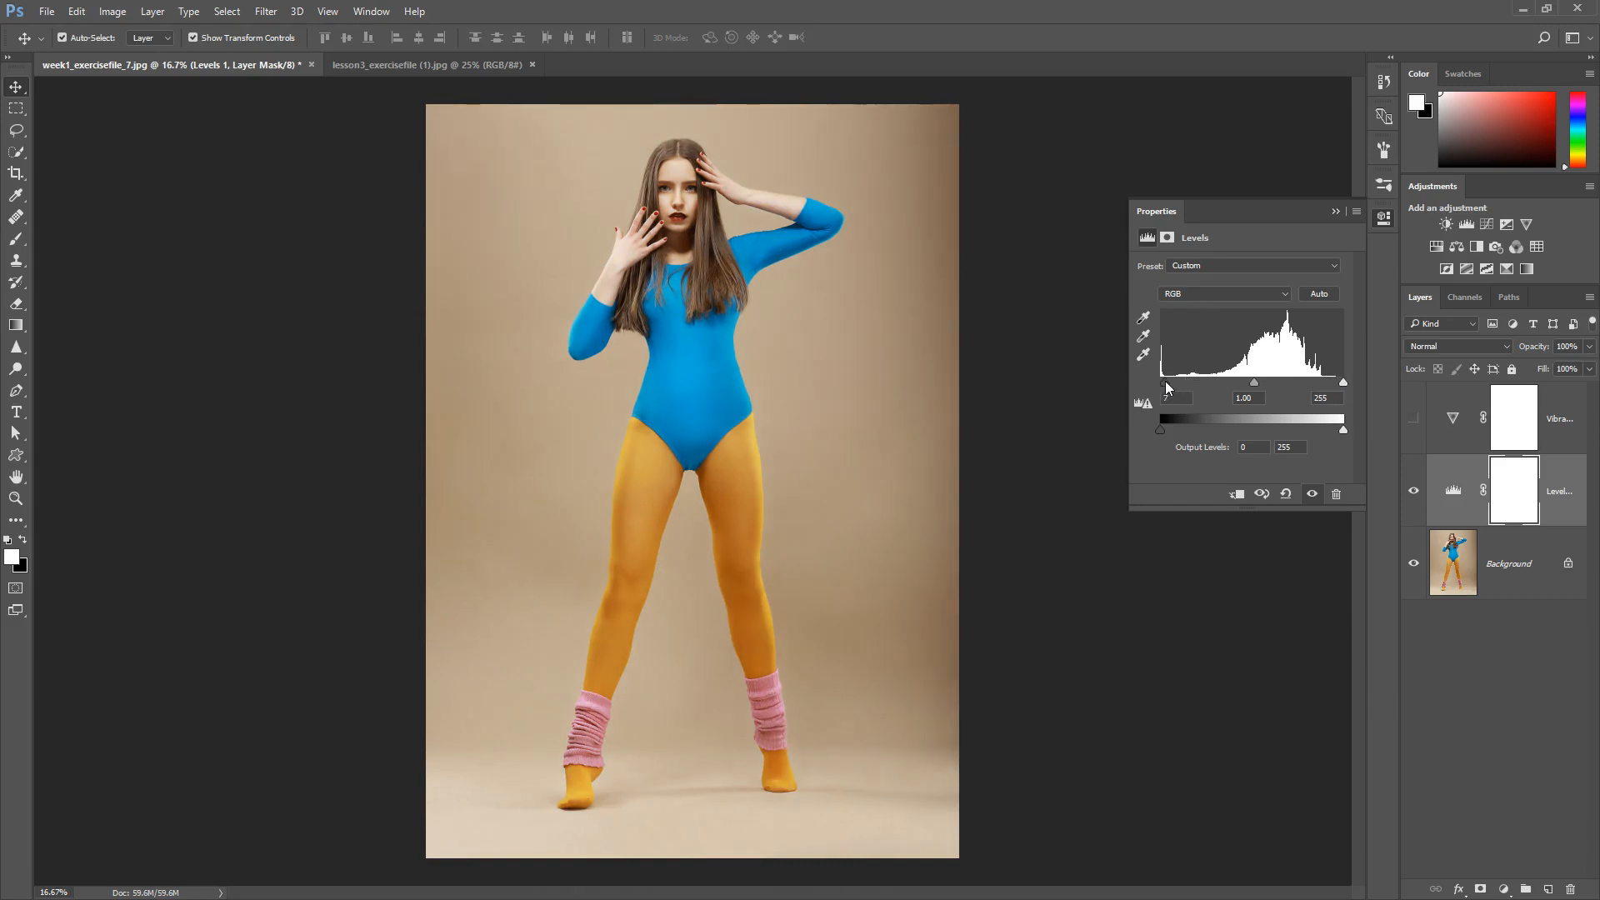
drag(1159, 383, 1173, 382)
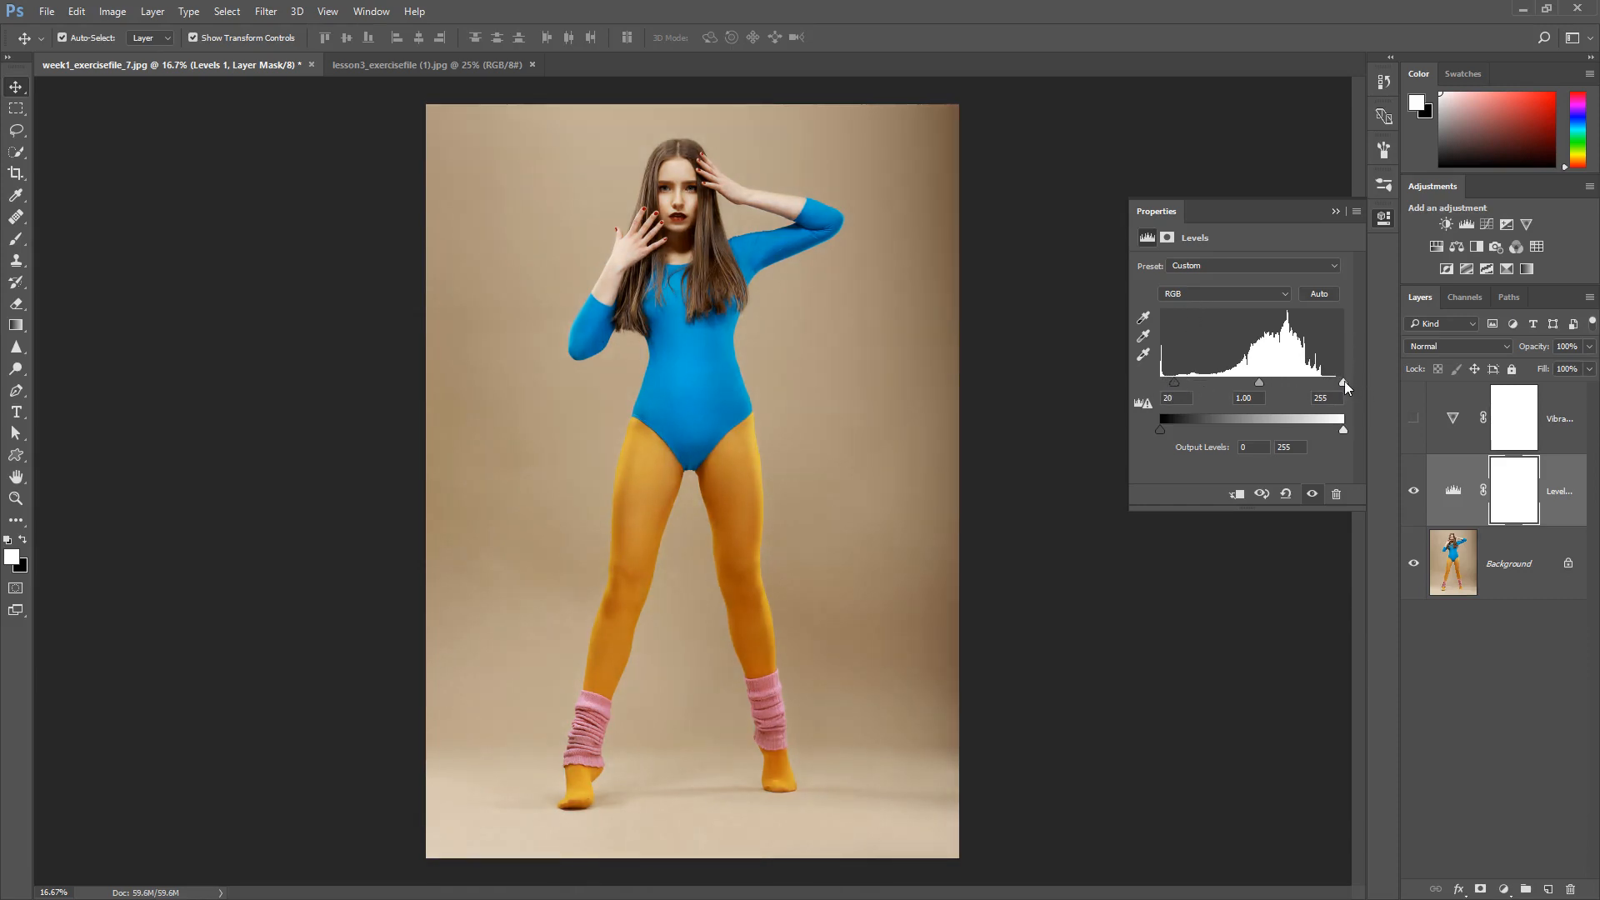
drag(1344, 381, 1309, 384)
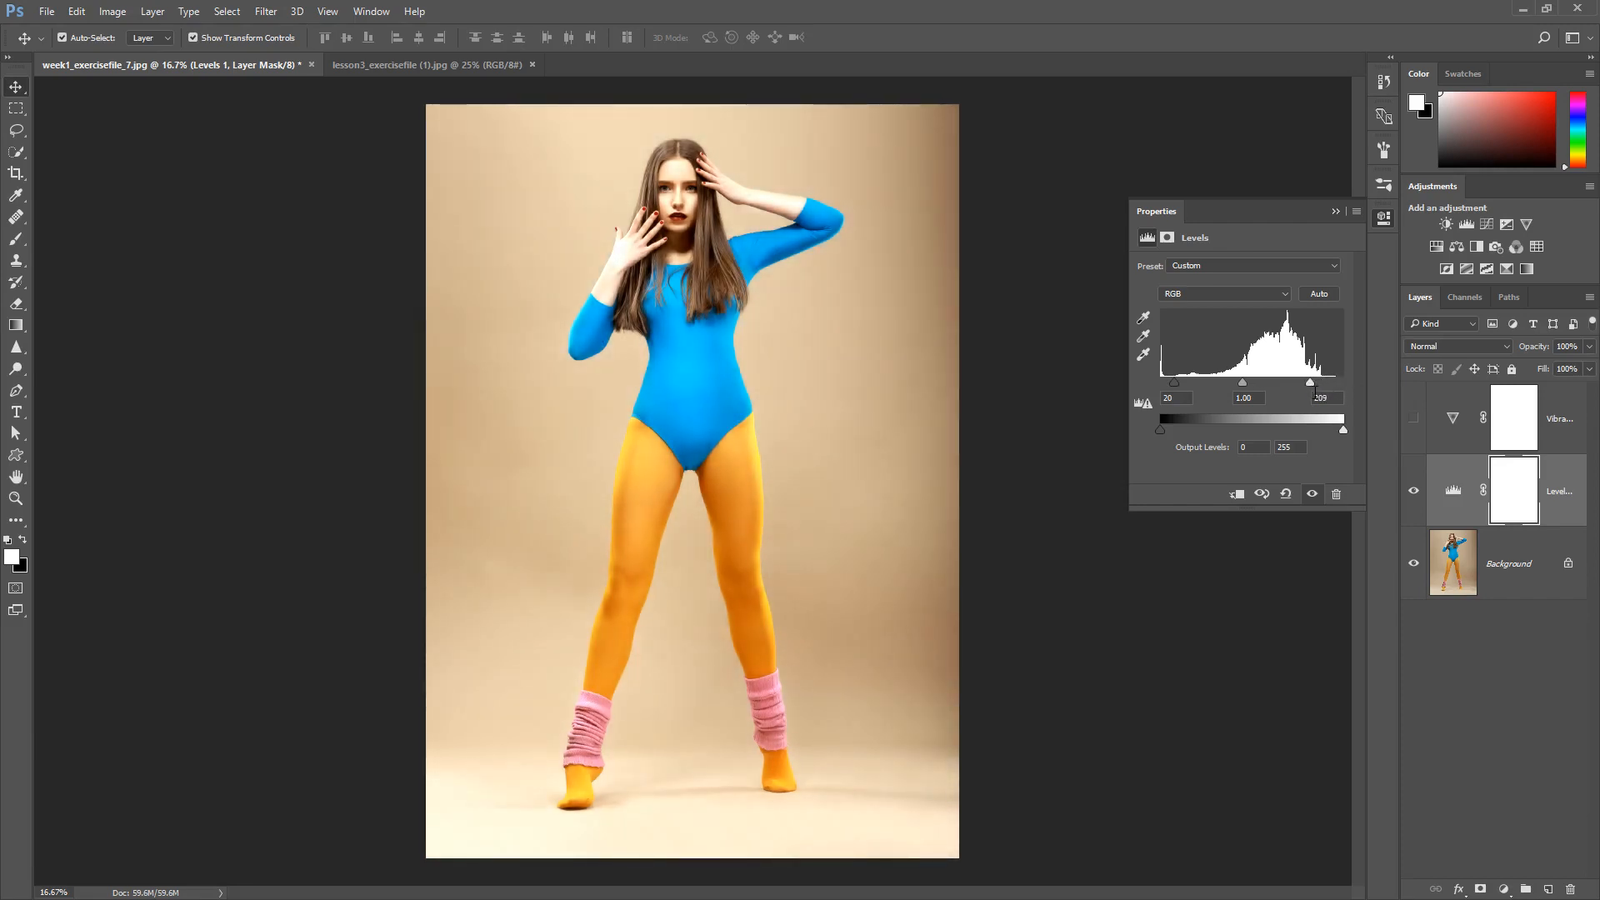
Step: Show the Vibrance layer and lower its vibrance to -39 and its saturation to -100
click(1454, 422)
click(1312, 493)
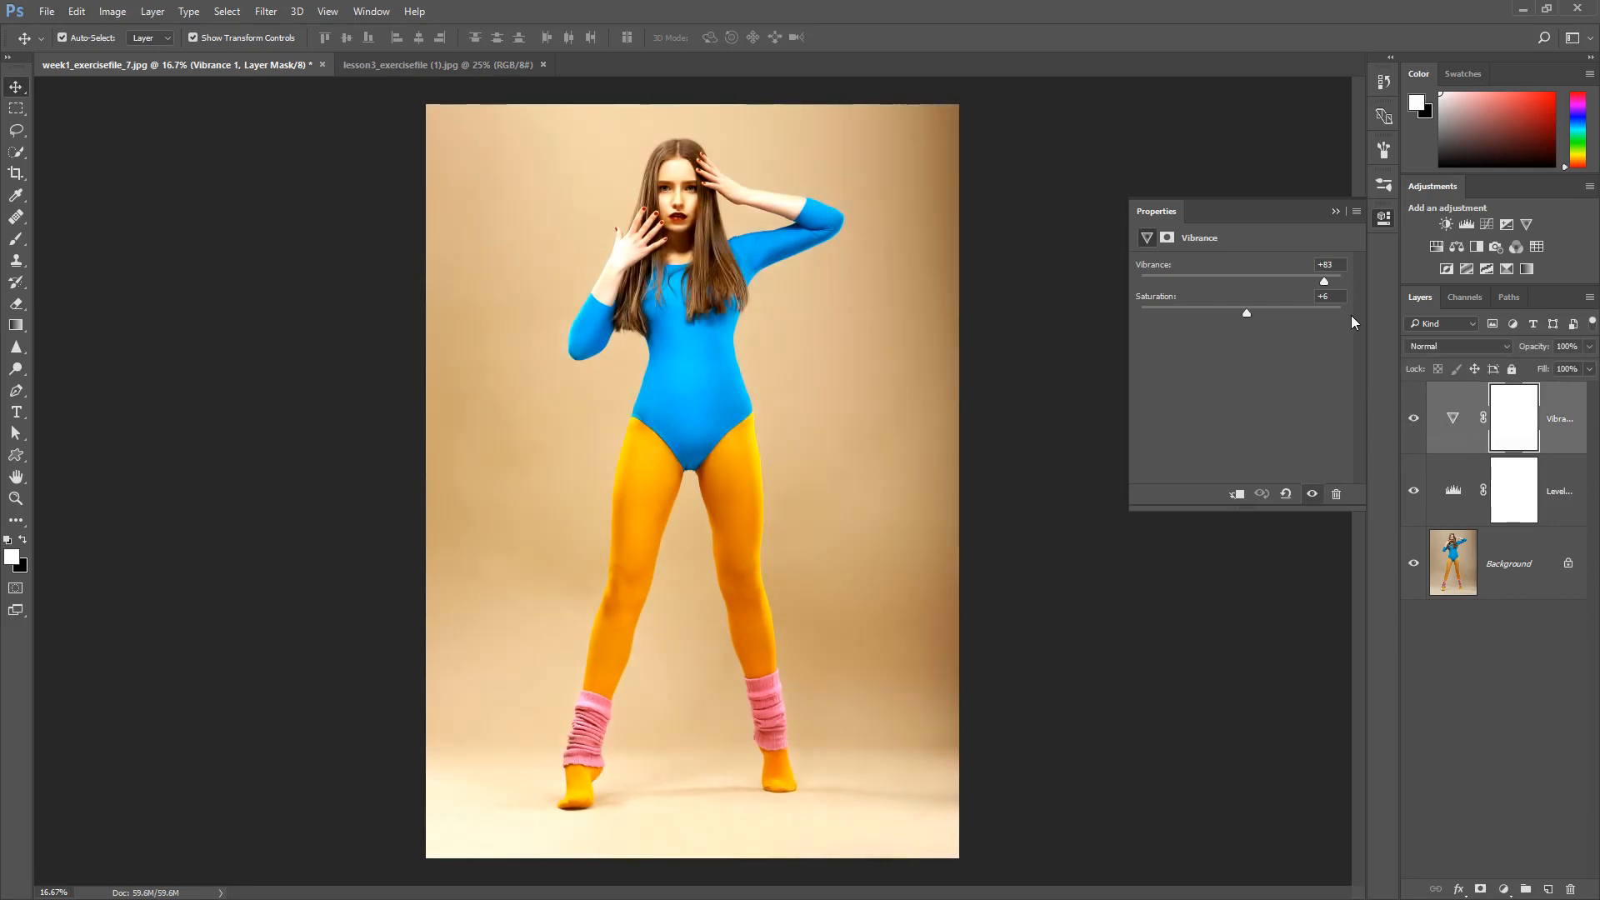
drag(1299, 276, 1202, 276)
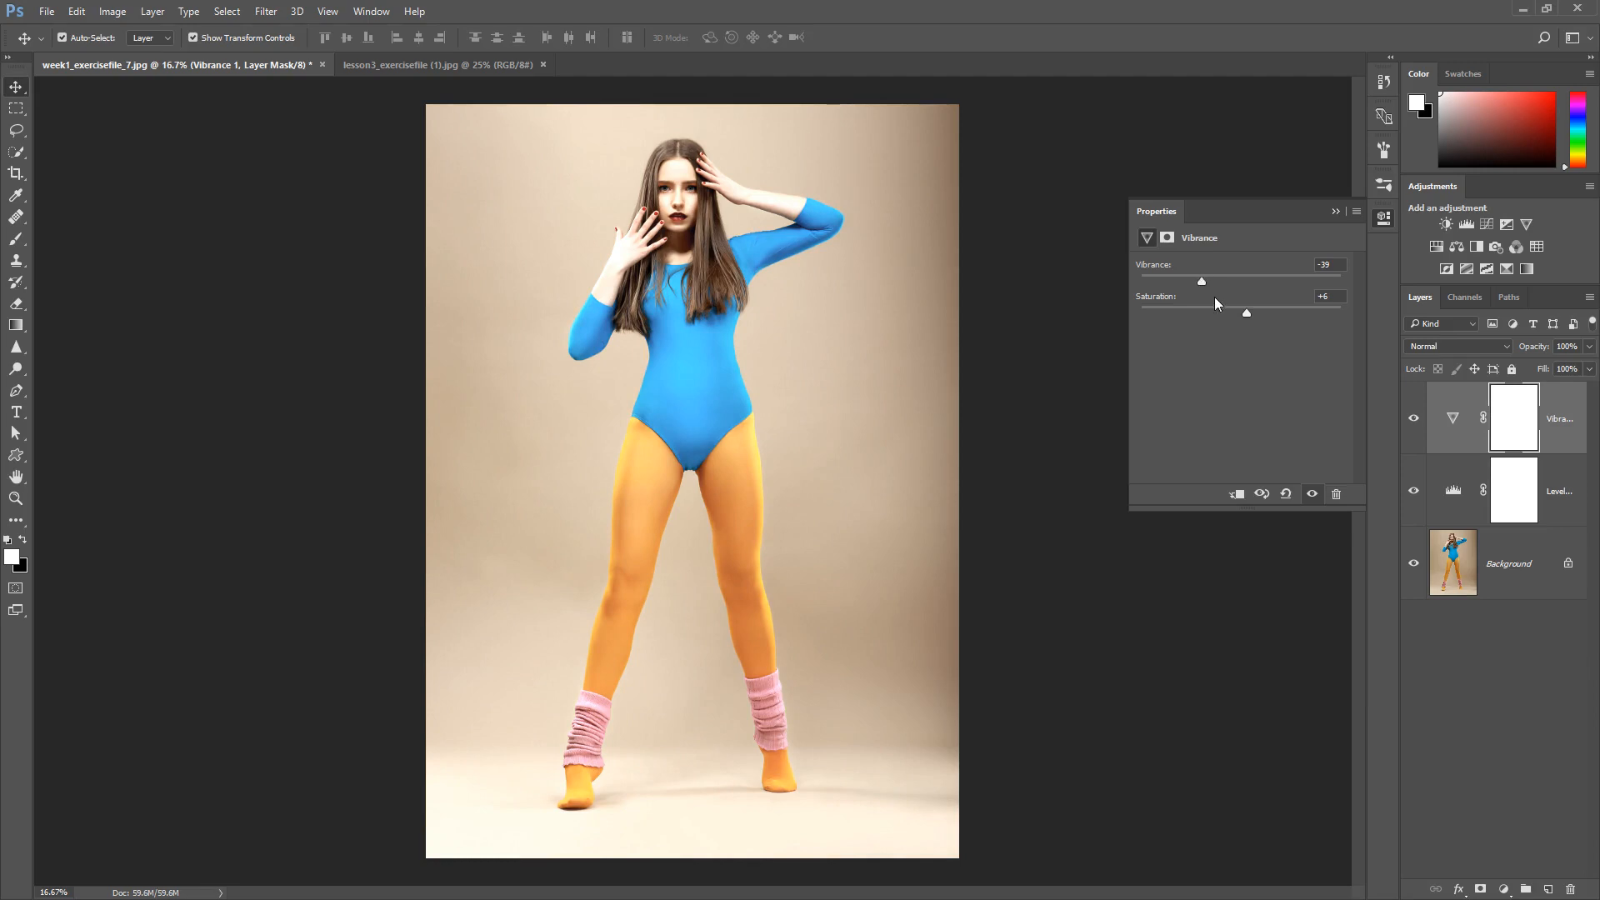
drag(1249, 320, 1108, 312)
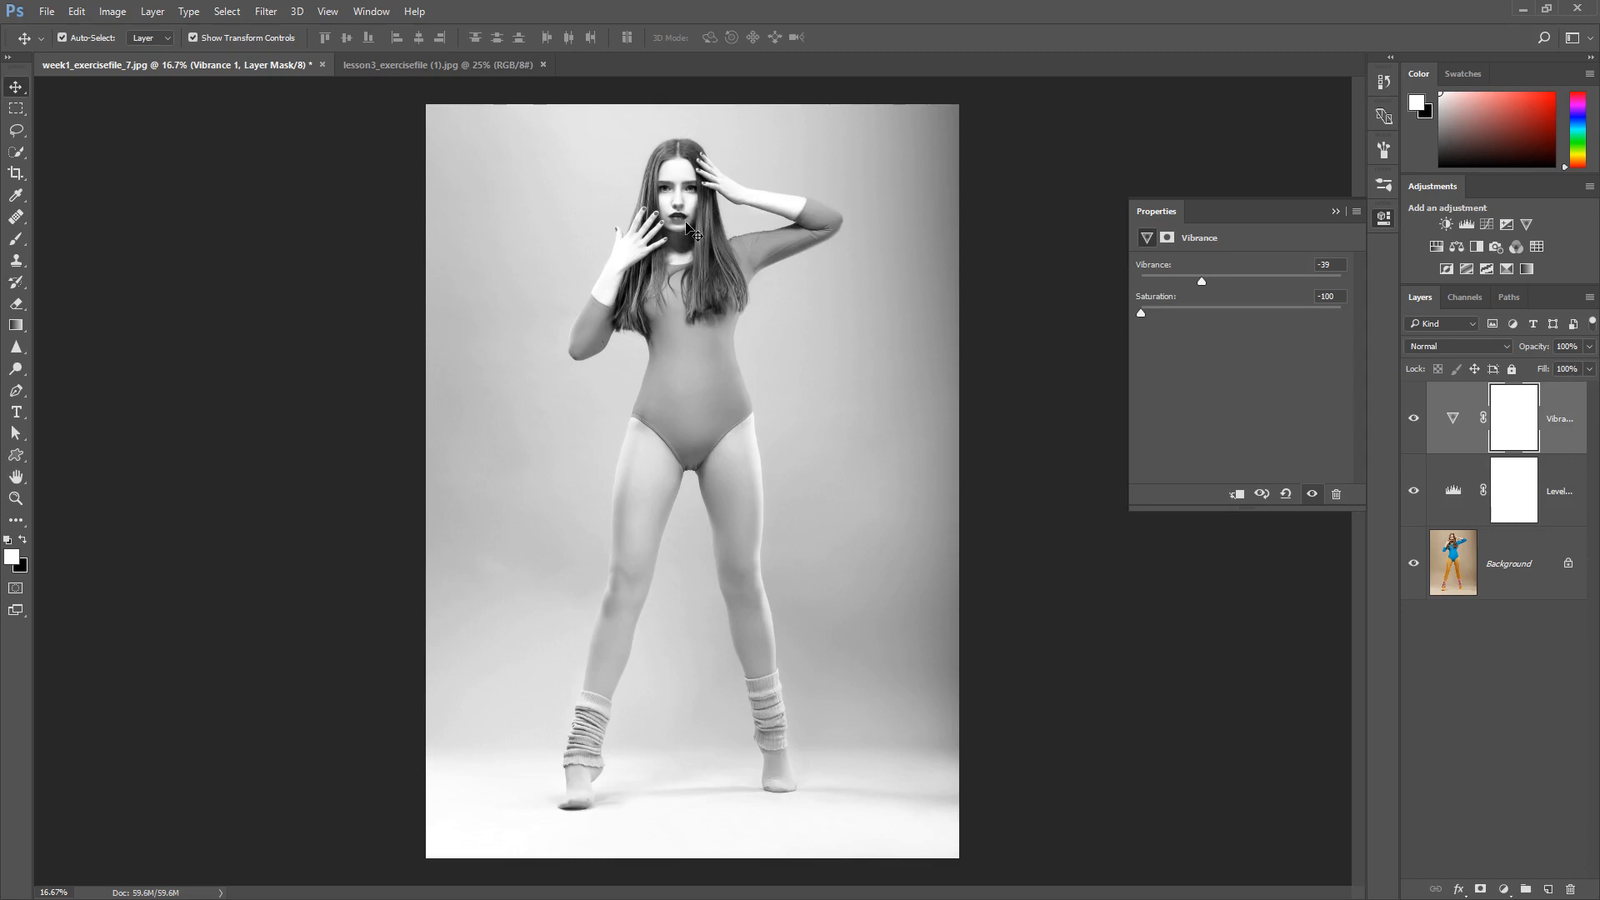
Step: Compare the photo with and without the Vibrance adjustment, using its previous state and the layer's visibility
click(1262, 494)
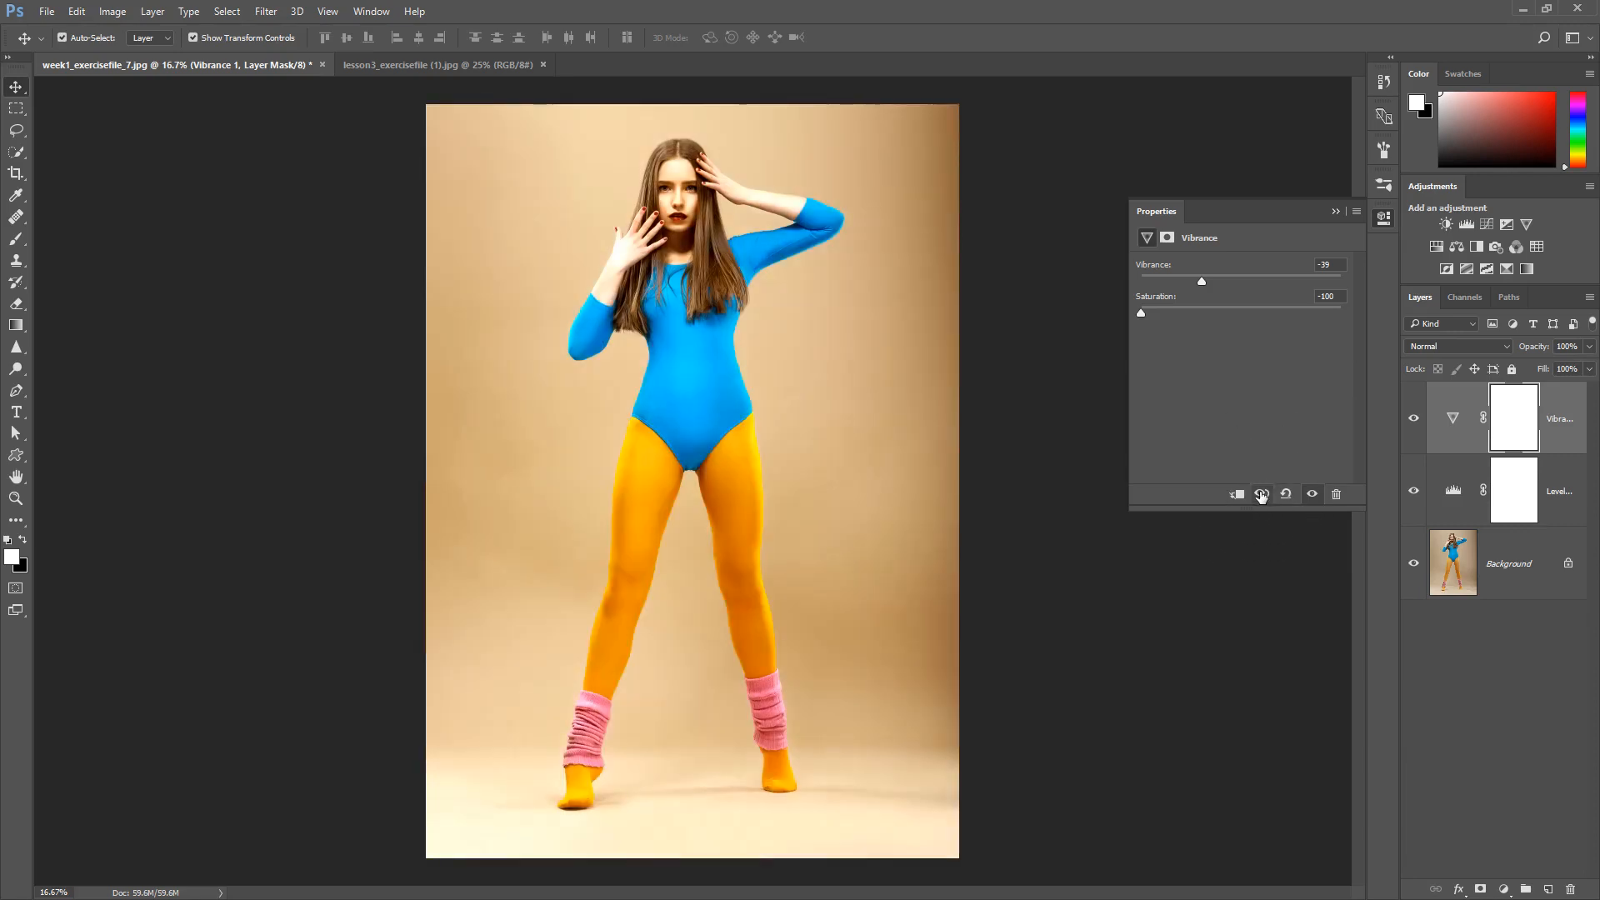
click(1262, 495)
click(1262, 494)
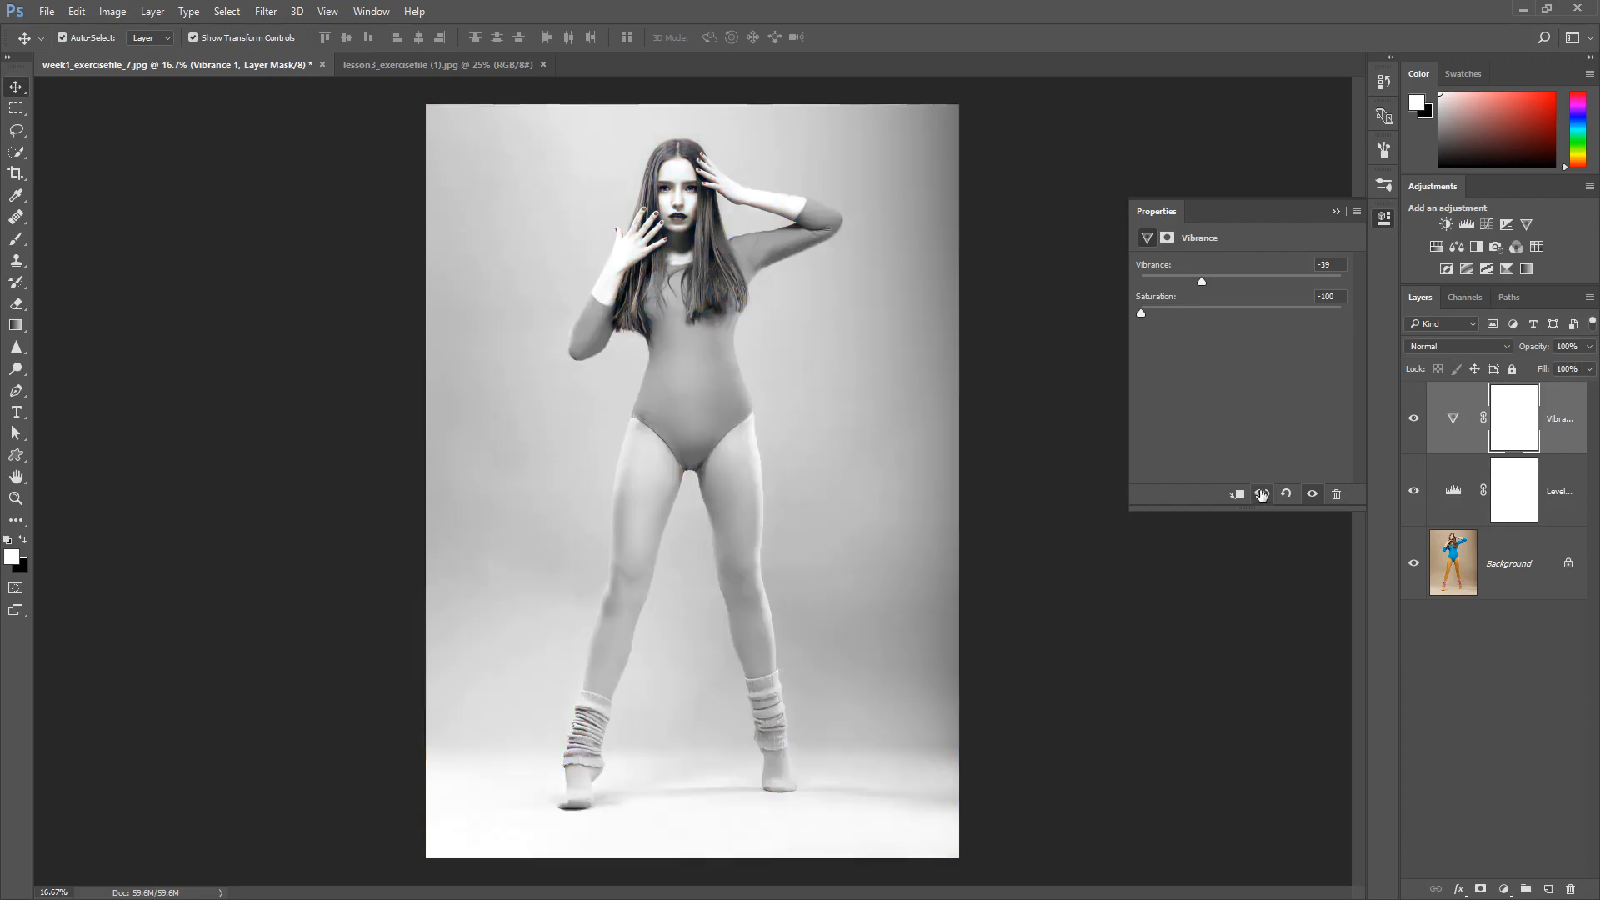
click(1311, 495)
click(1311, 495)
click(1311, 495)
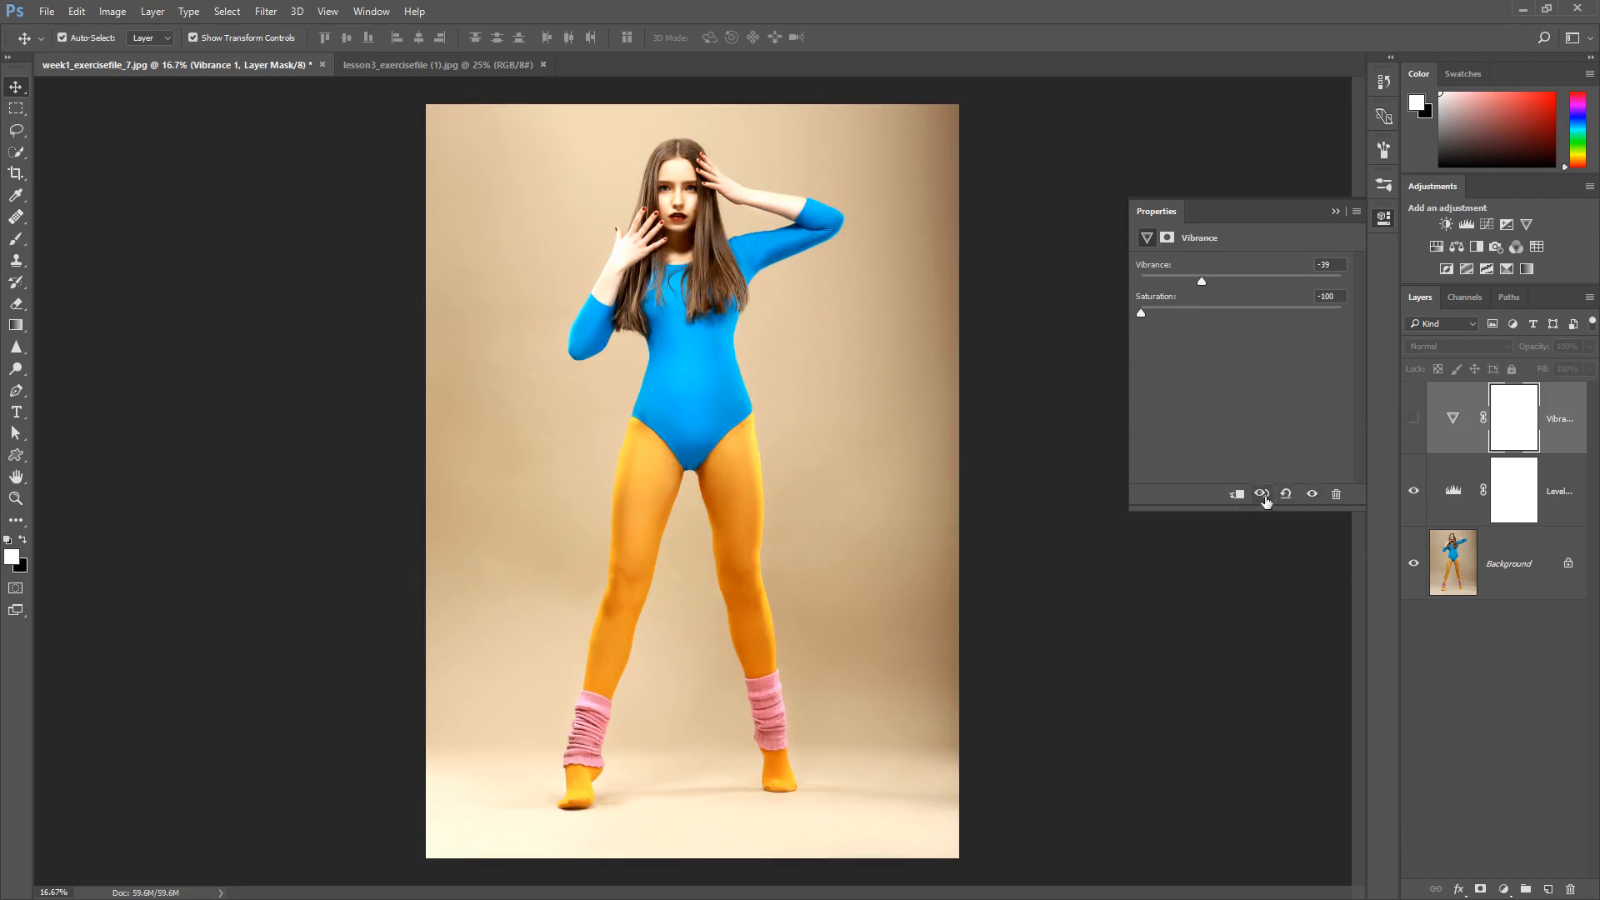
click(1314, 495)
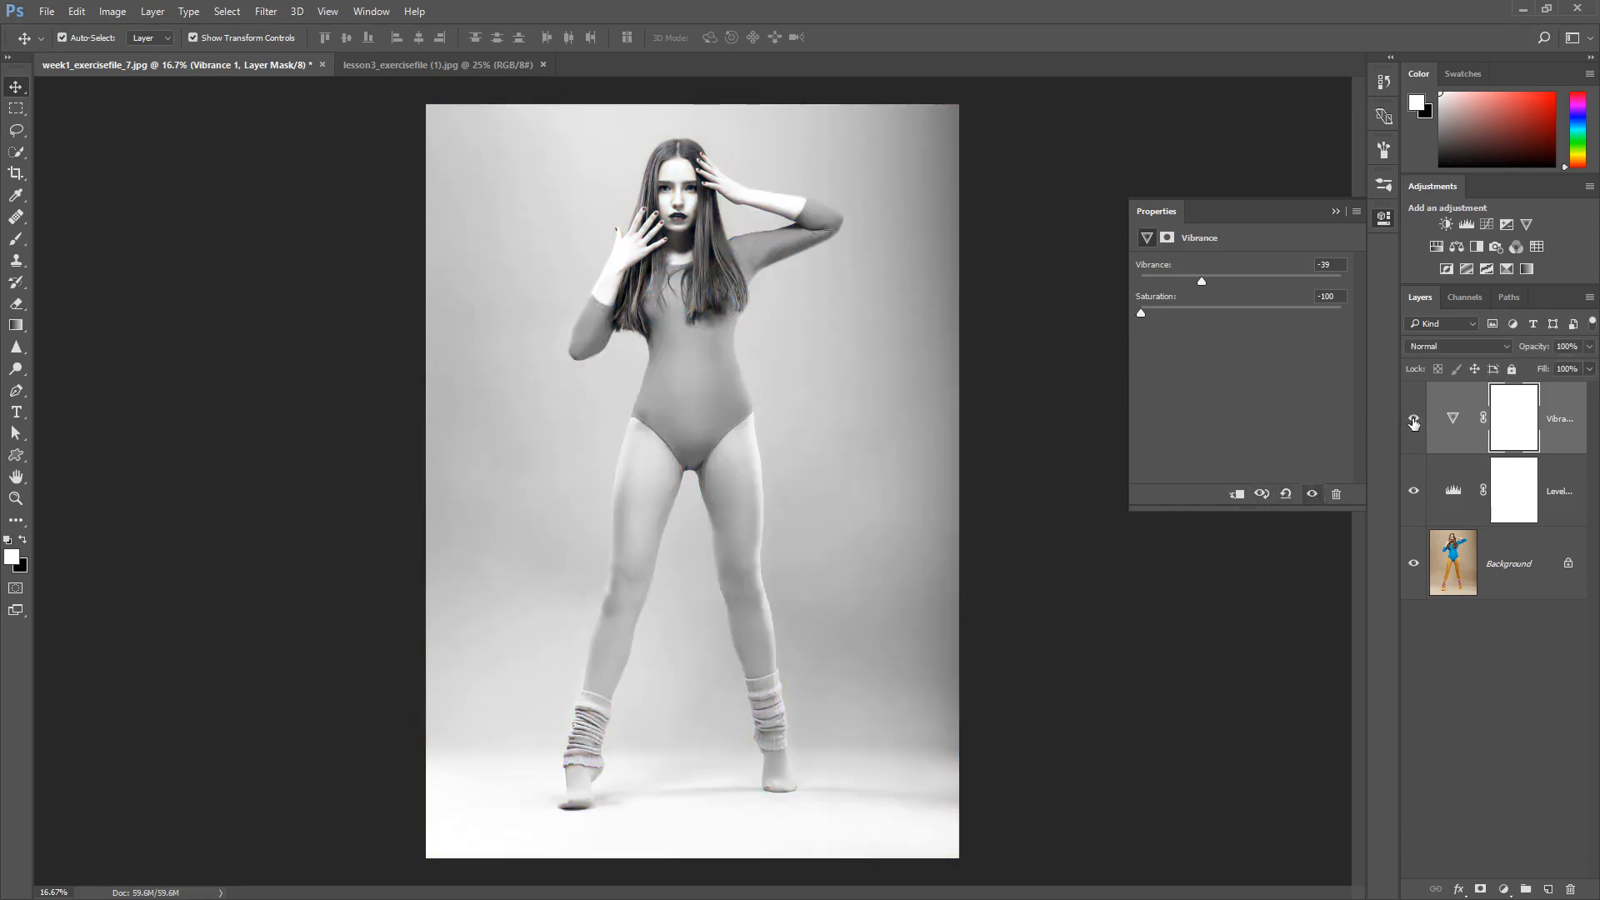
click(1414, 422)
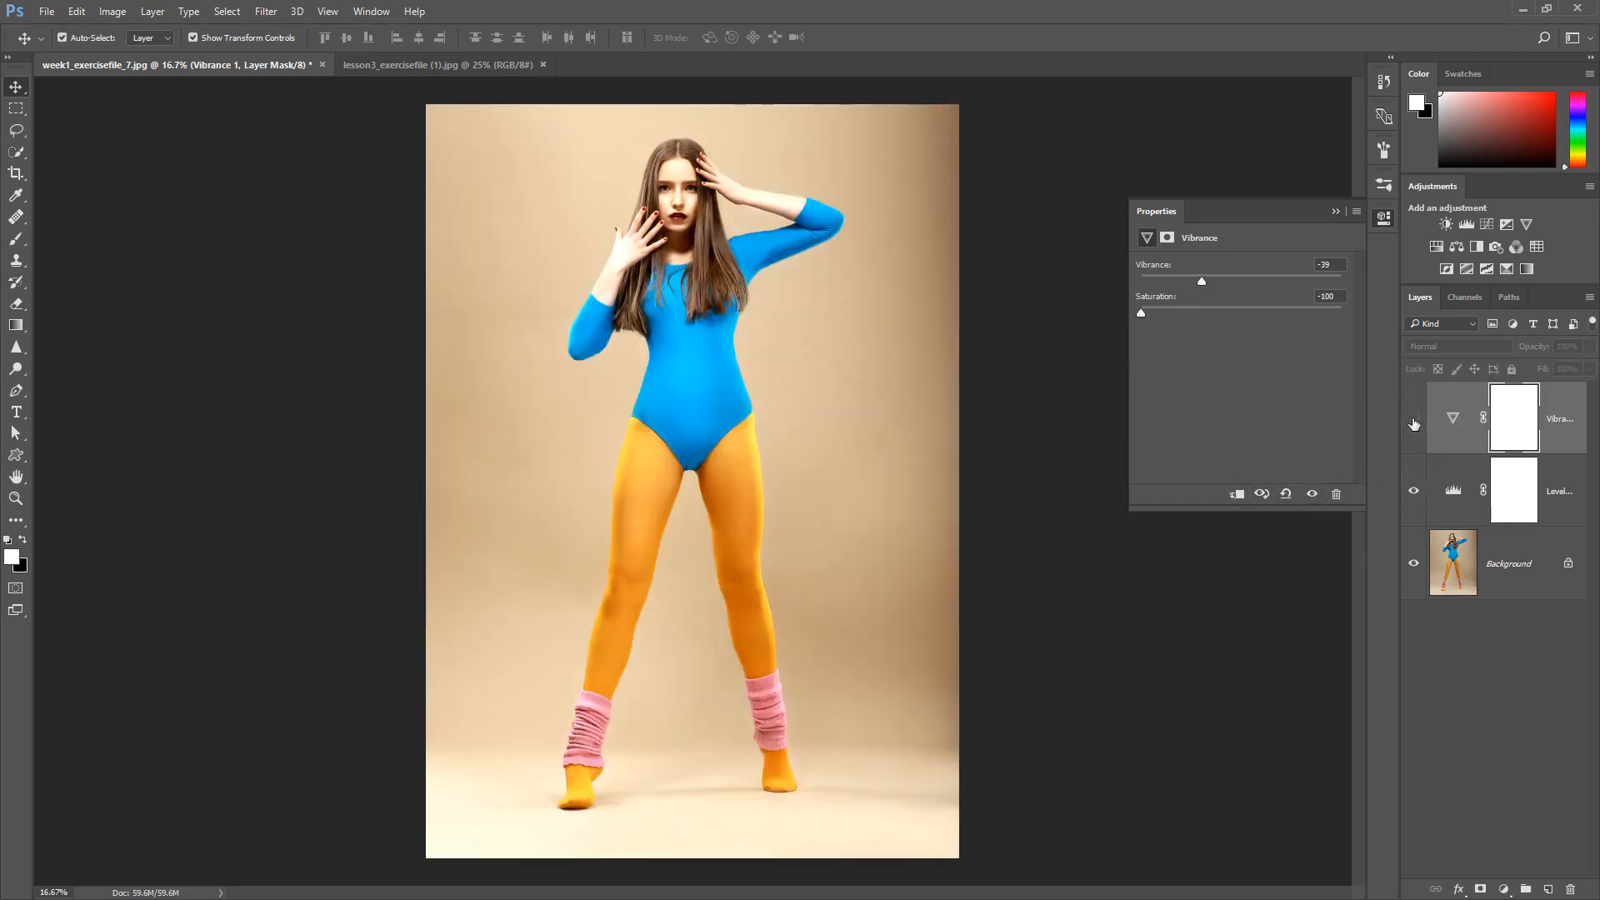
click(1413, 421)
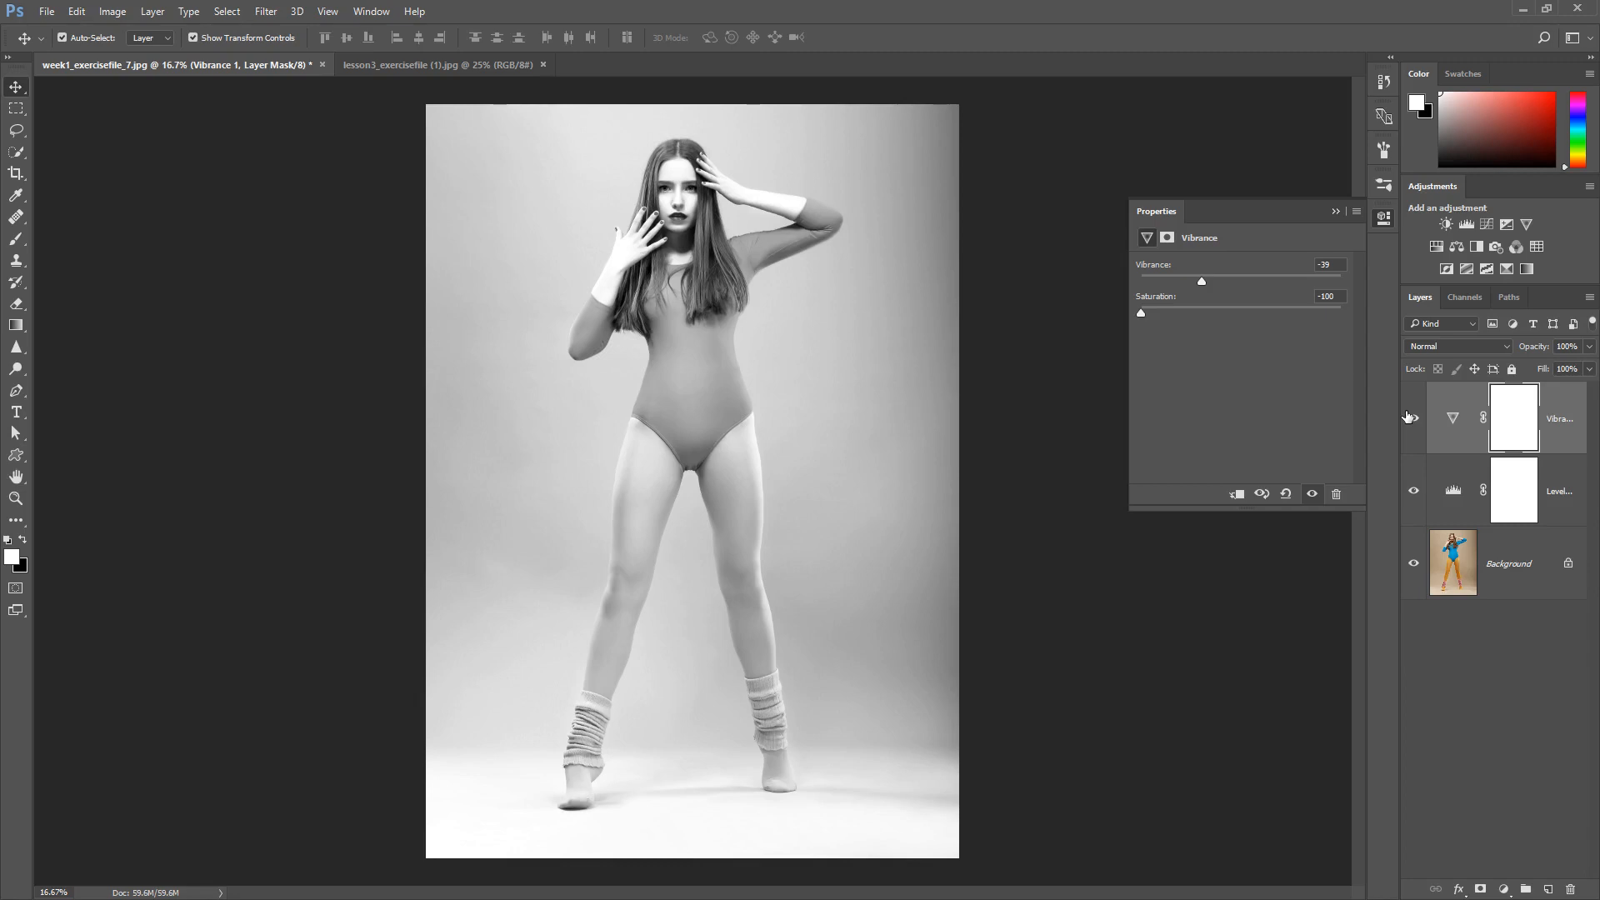
Step: Delete the Levels and Vibrance adjustment layers together
shift+click(1453, 493)
drag(1453, 492, 1581, 894)
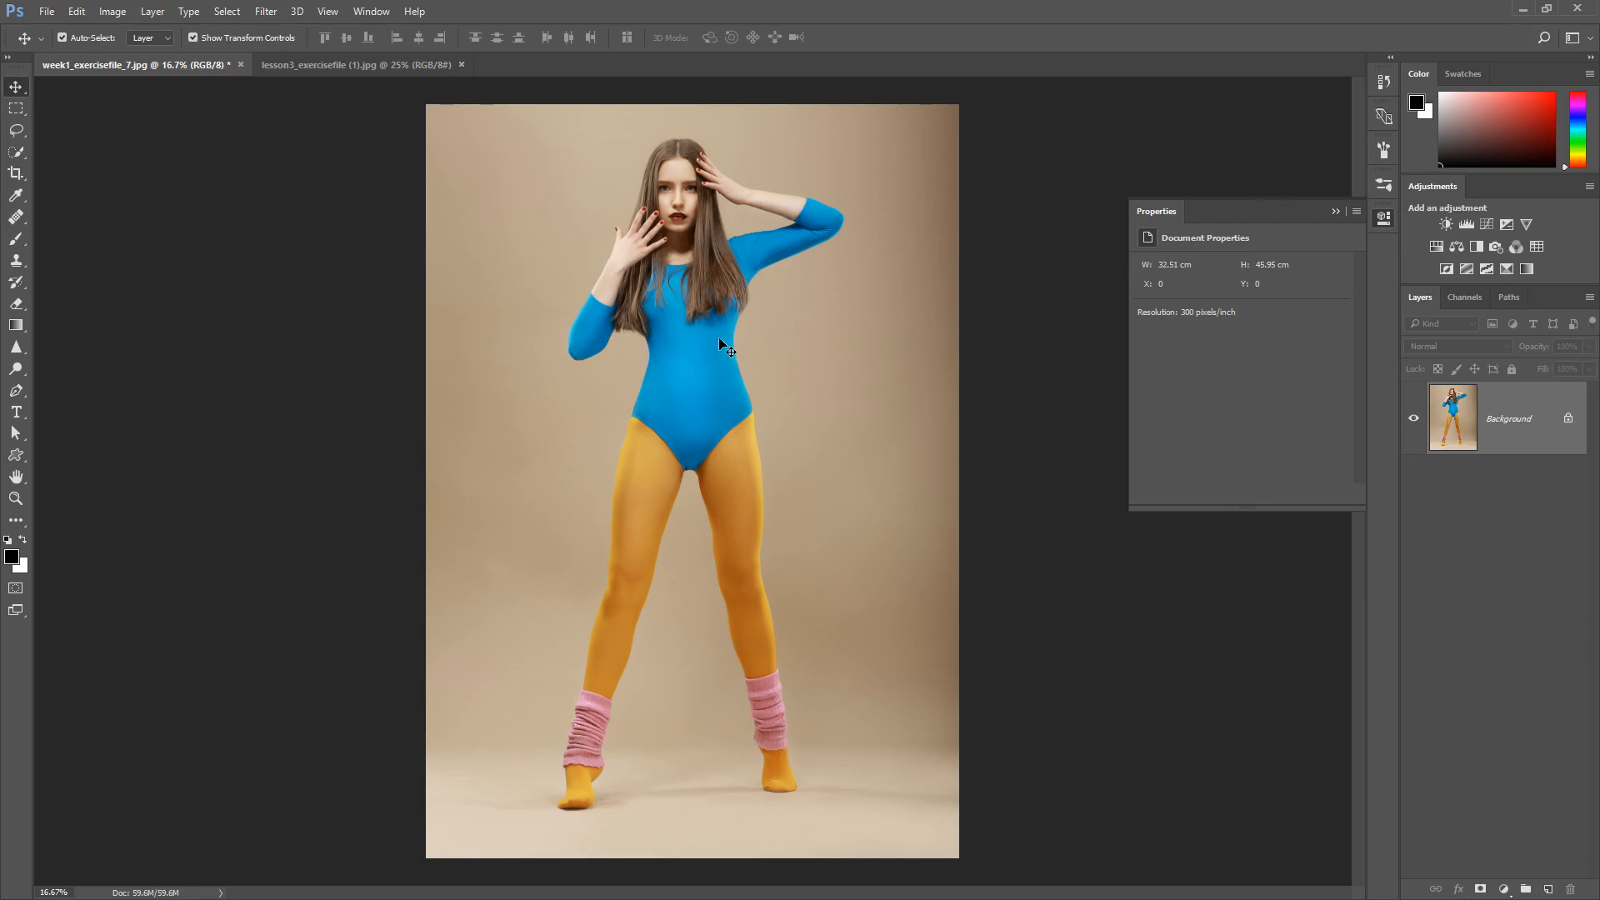
Step: Select the model's yellow tights and both feet with Quick Selection and add a Hue/Saturation adjustment layer masked to them
click(17, 152)
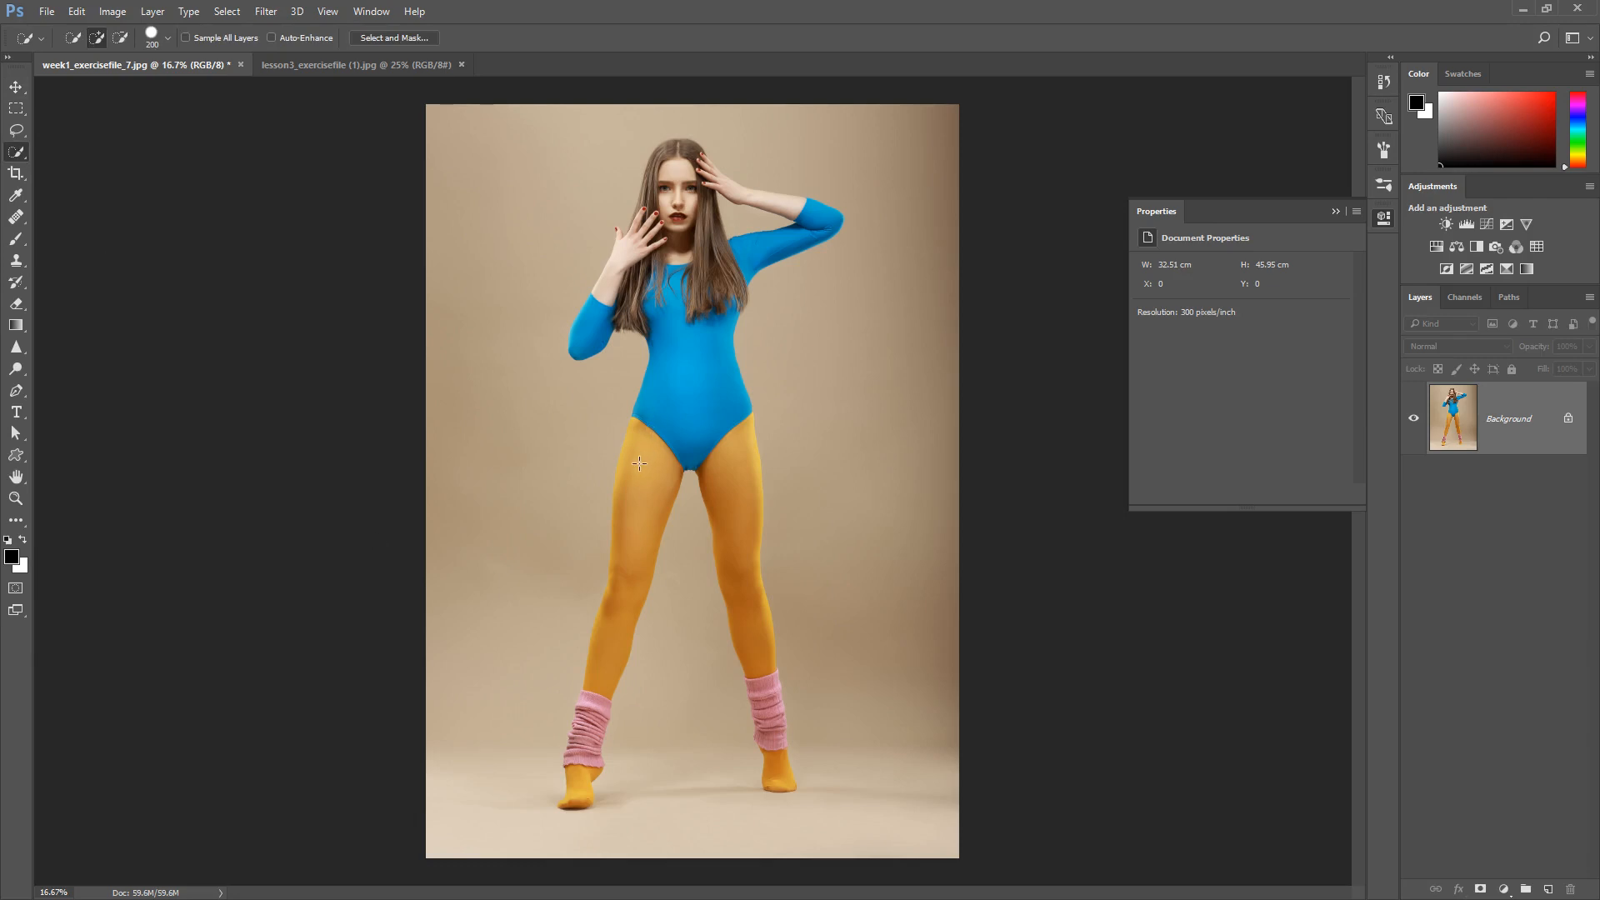
drag(637, 465, 640, 506)
drag(733, 482, 732, 535)
click(580, 790)
click(777, 774)
click(1438, 248)
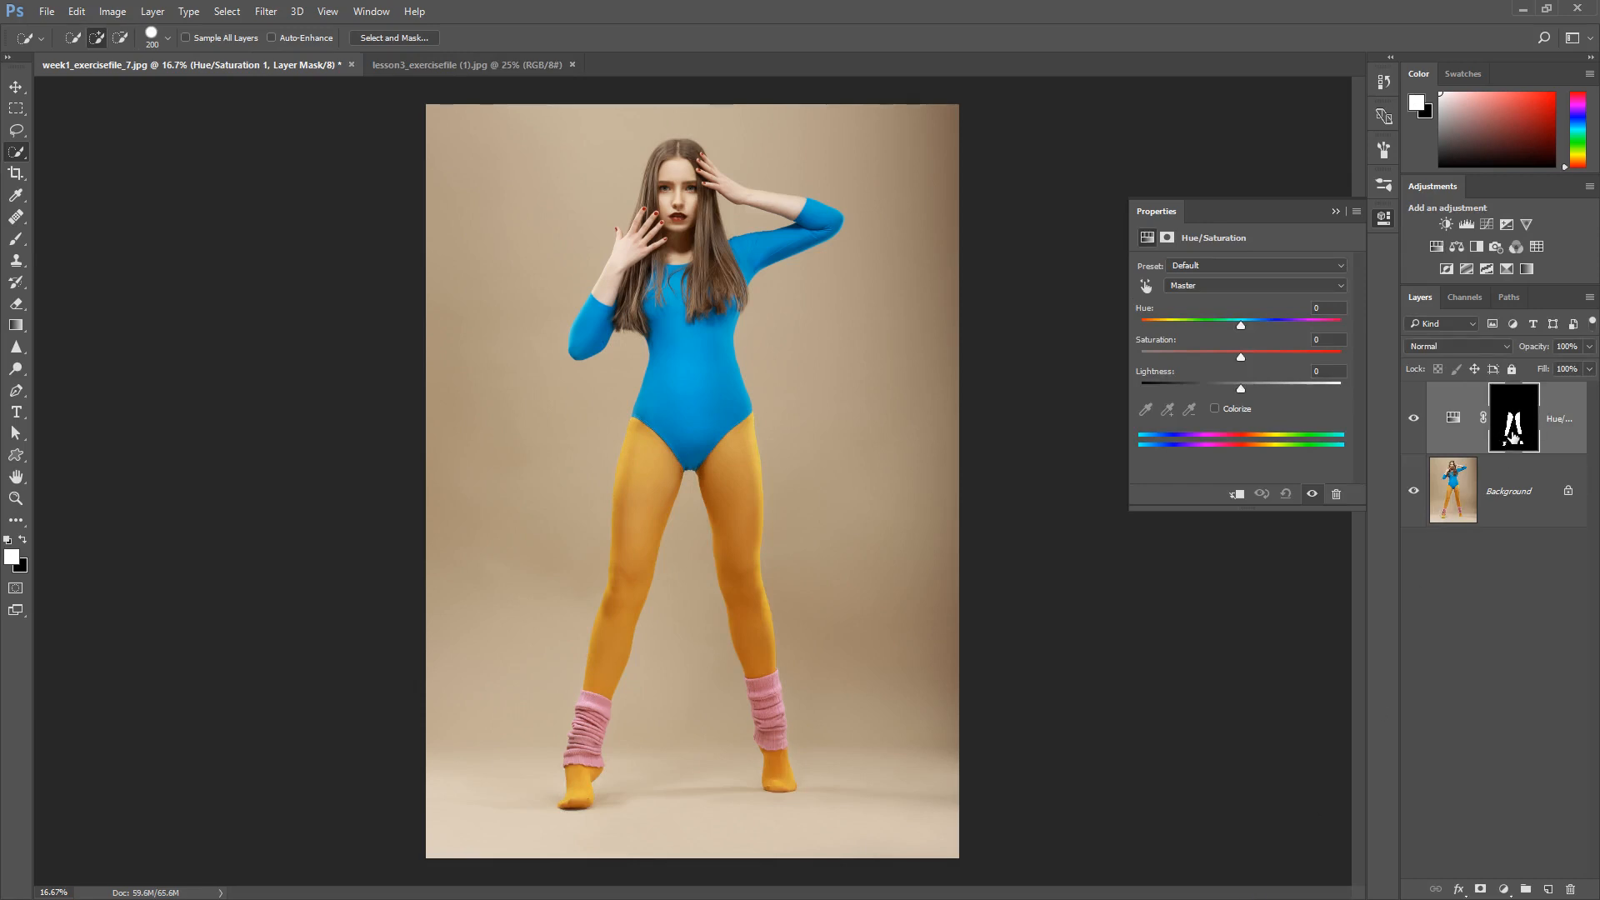
Step: Shift the tights' hue to +133 and compare the result with the previous state
drag(1241, 325, 1321, 335)
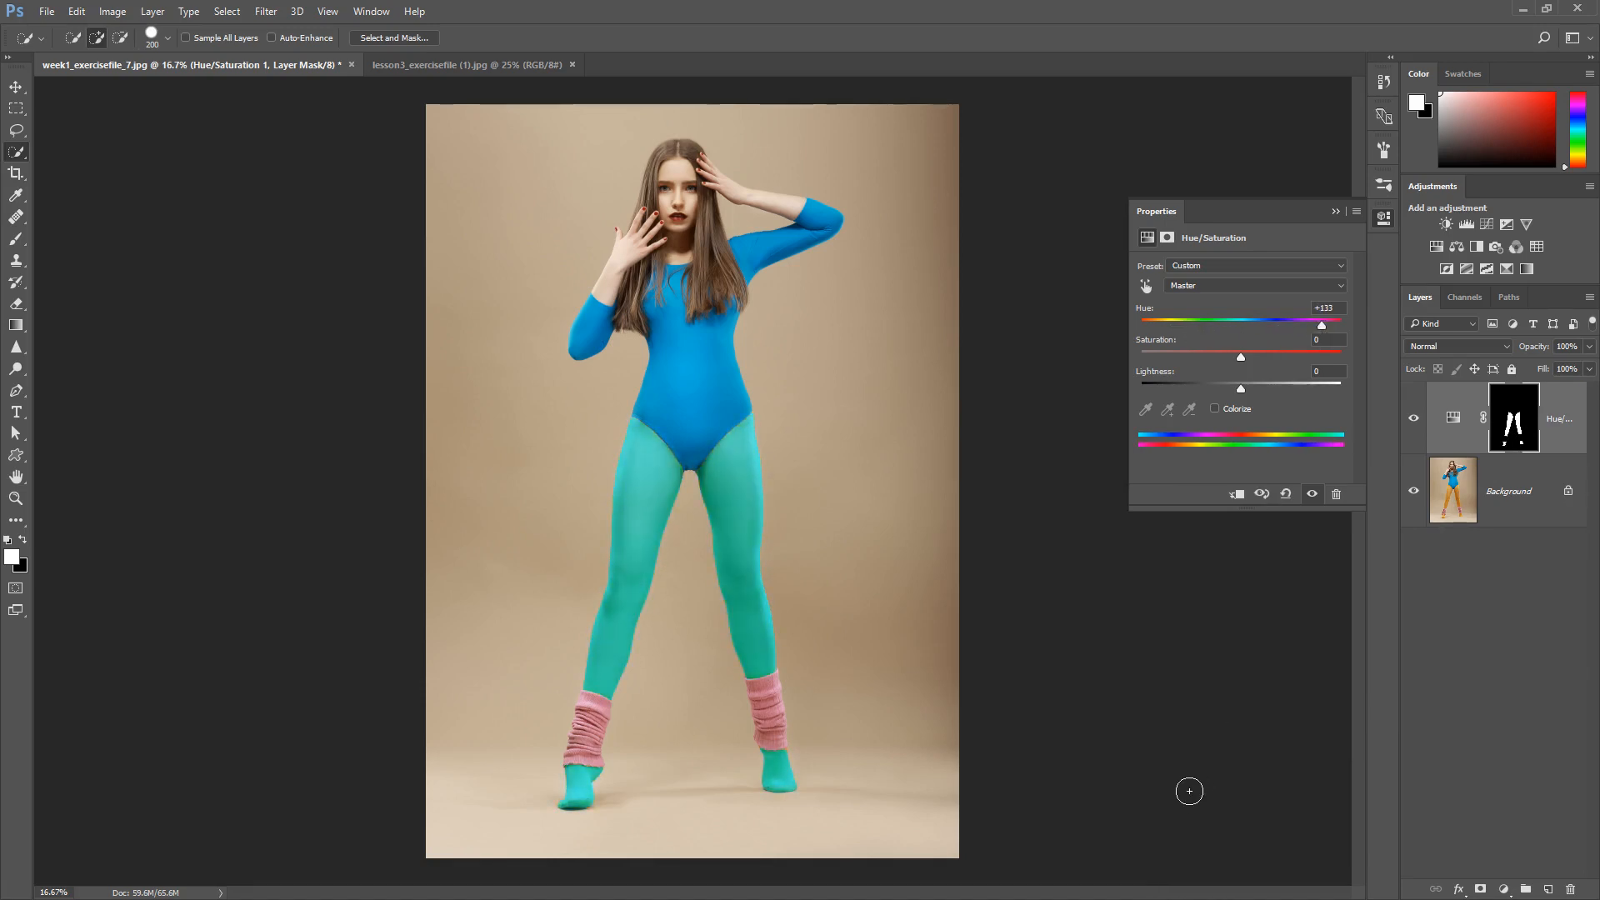
click(1263, 494)
click(1263, 494)
Step: Set the tights' hue to -33 and saturation to -35, and compare the result with the previous state
drag(1321, 327, 1209, 328)
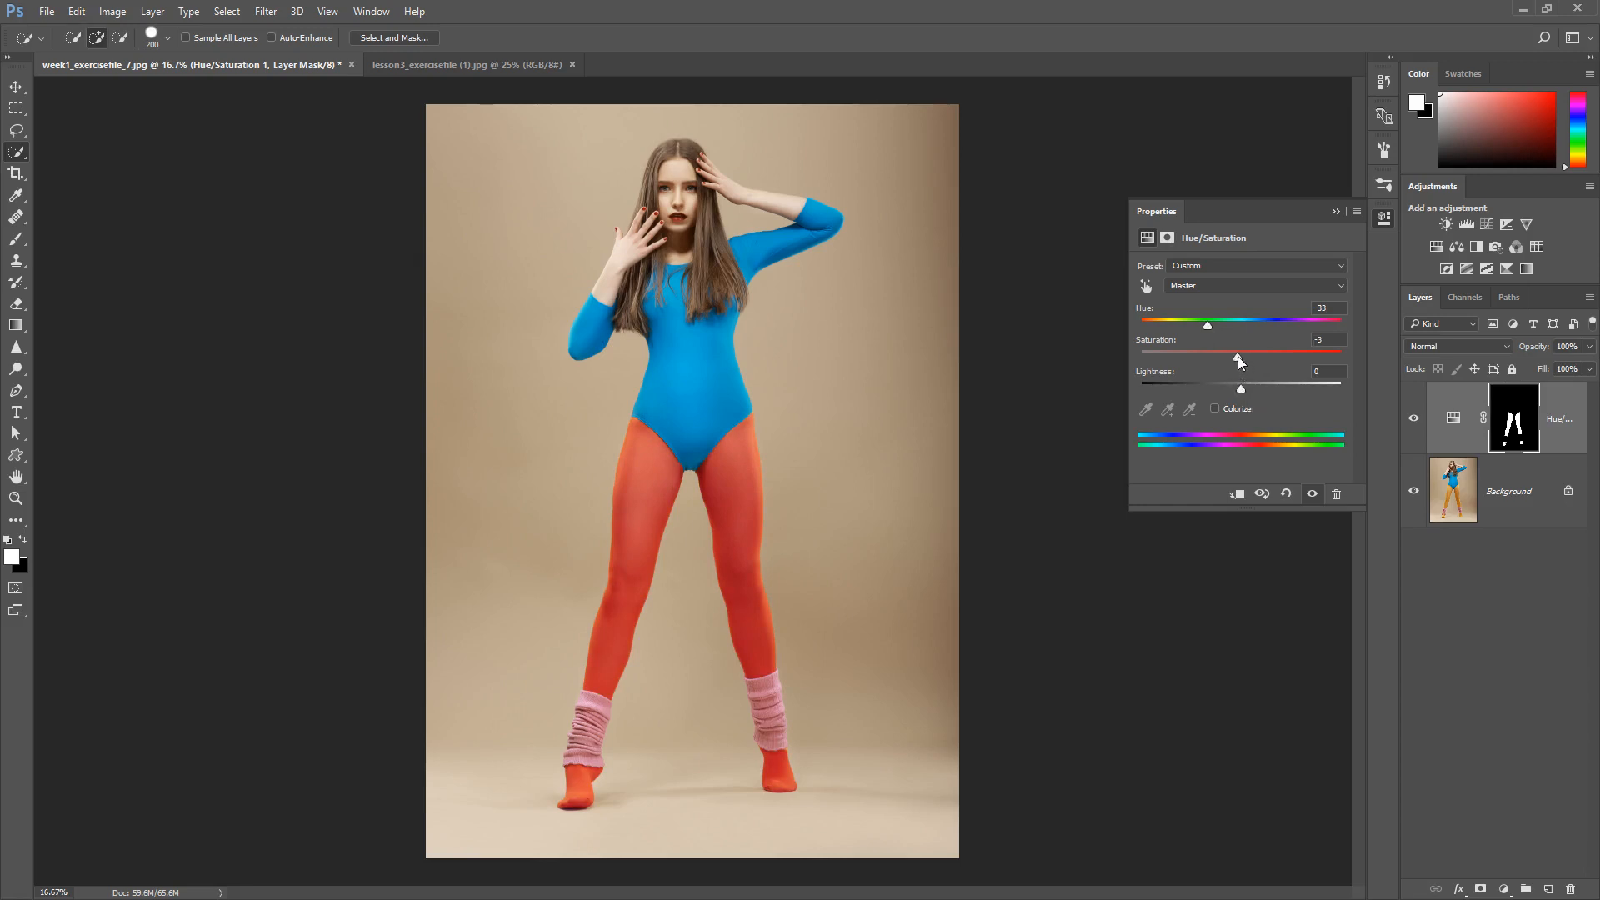
drag(1238, 357, 1207, 354)
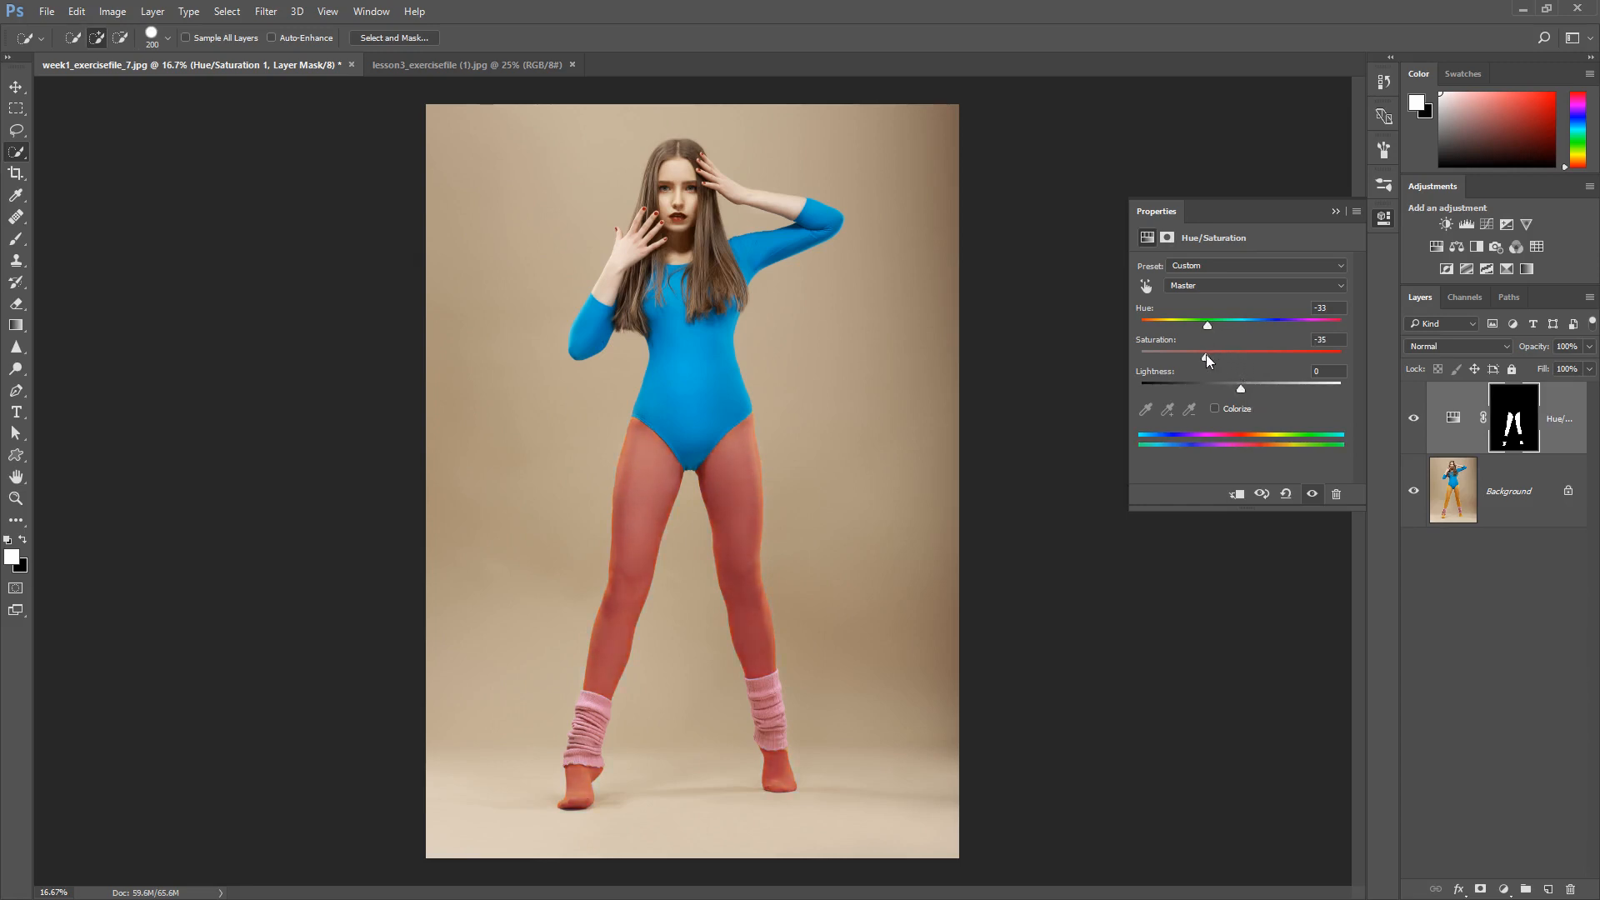
click(1263, 494)
click(1263, 493)
Step: Add a Black & White adjustment layer on top and hide the Hue/Saturation layer
click(1477, 247)
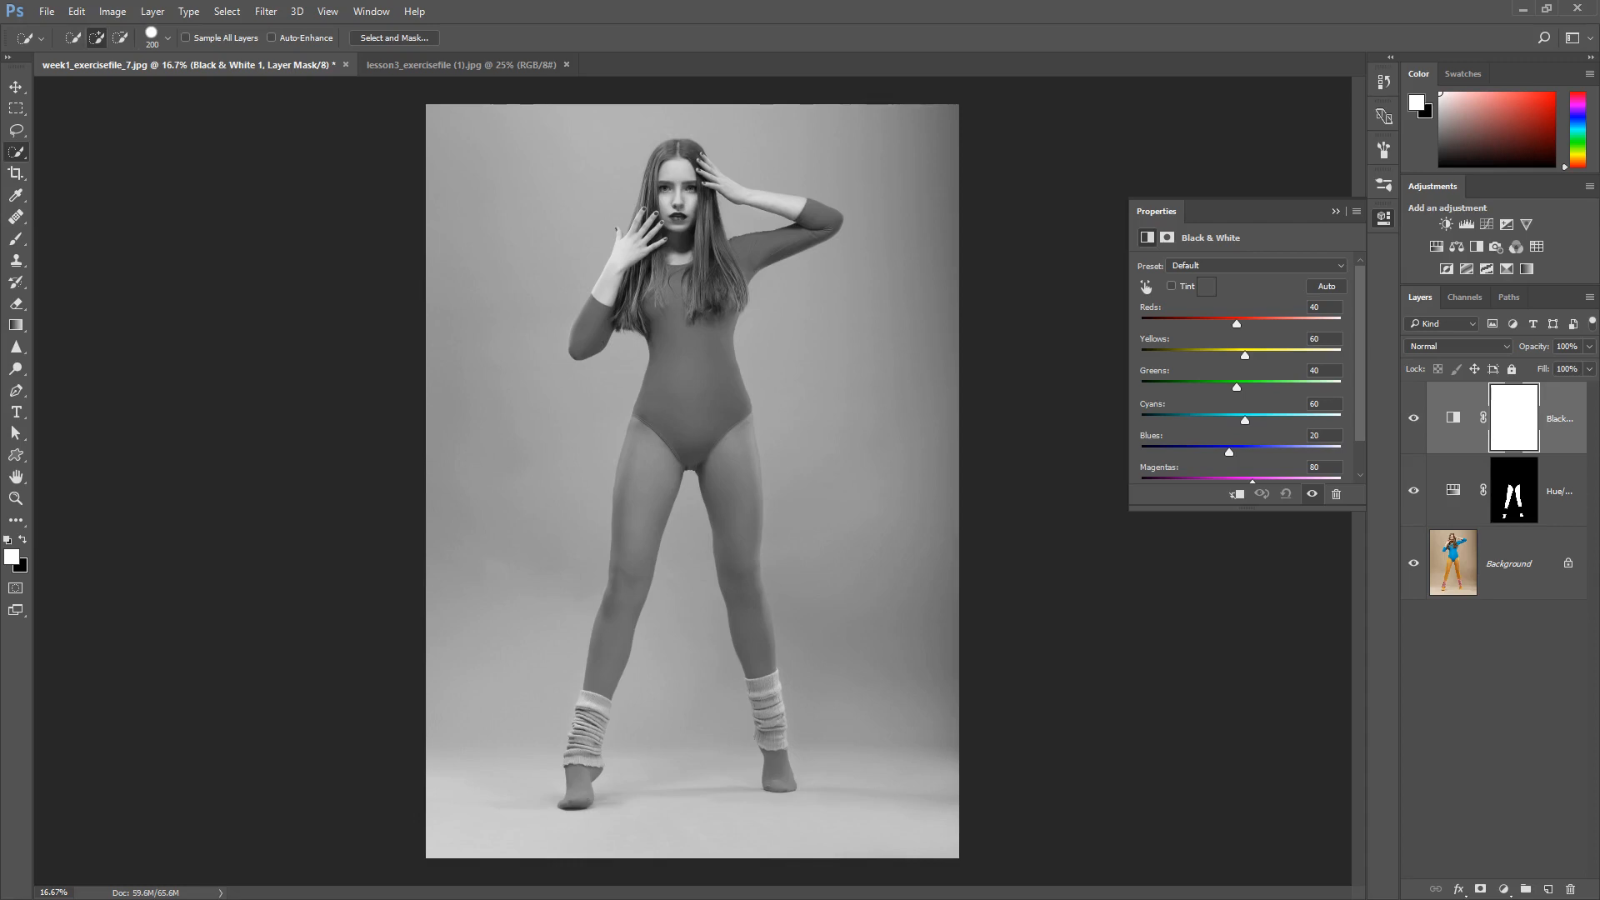
click(1414, 491)
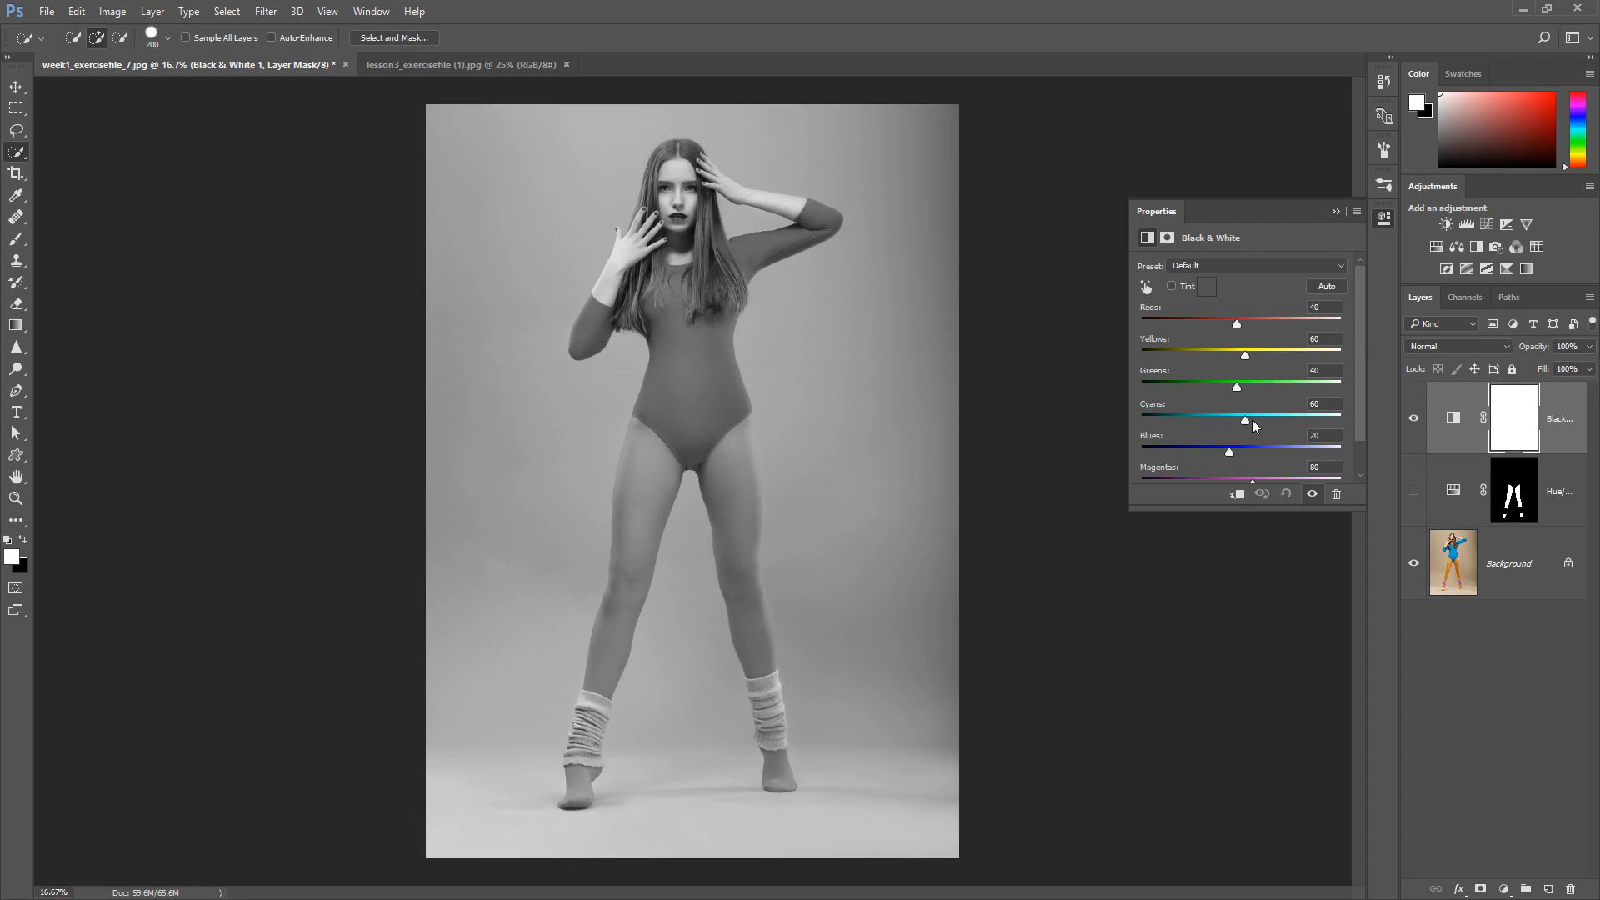
Step: Set the Black & White layer's Cyans to 173, Reds to 21 and Yellows to 2, and compare with the previous state
drag(1242, 420, 1283, 417)
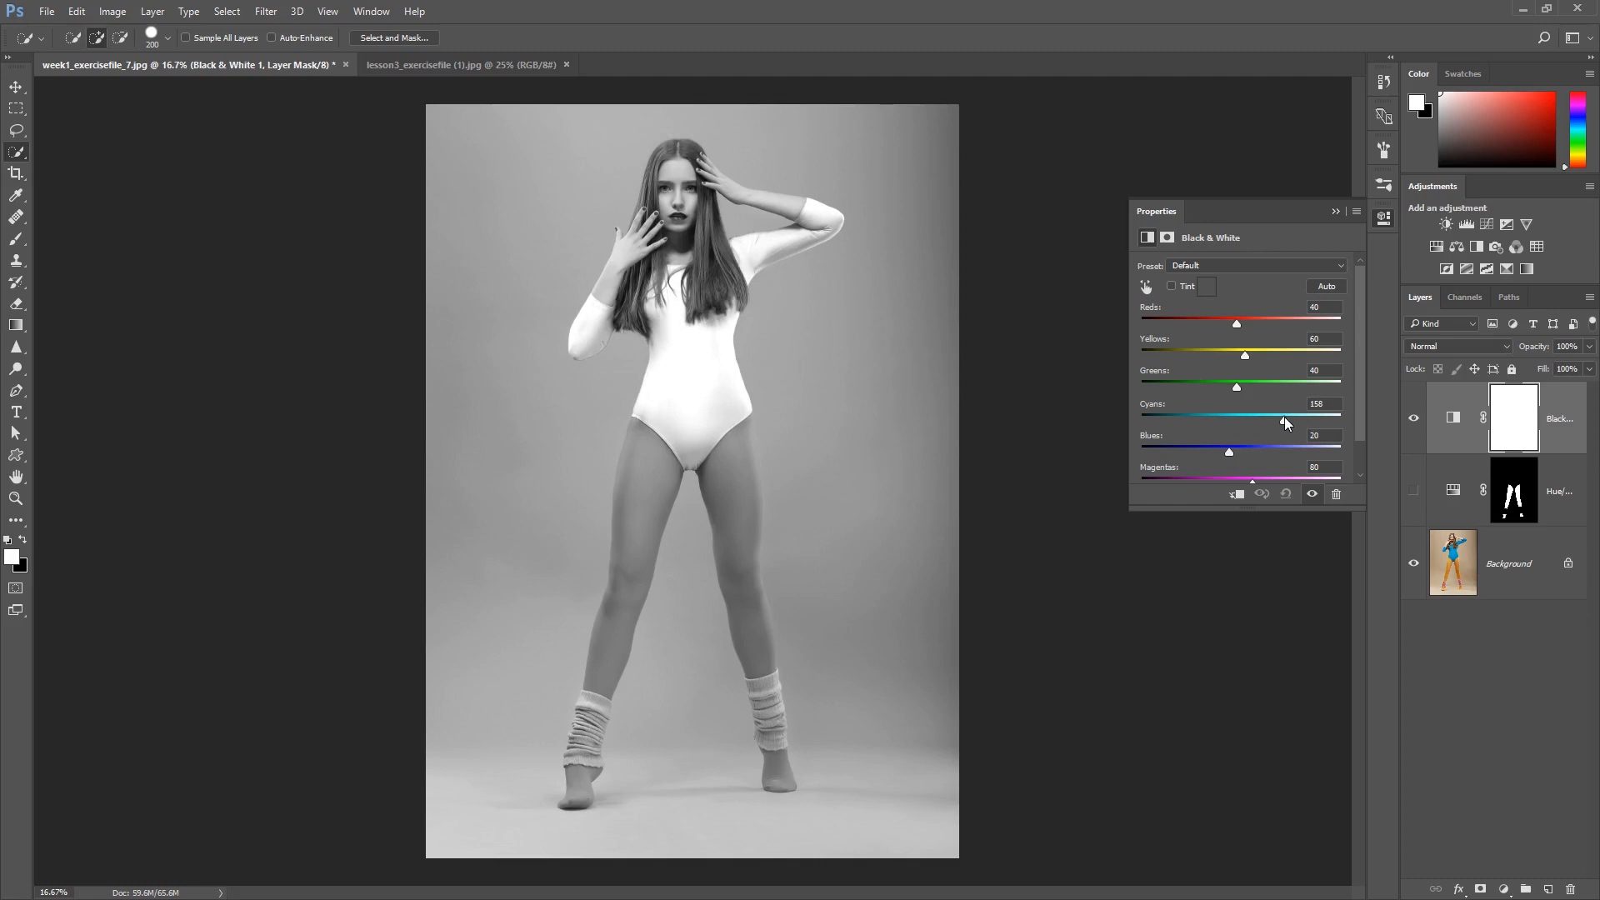
mouse_move(1283, 417)
mouse_down()
mouse_move(1213, 420)
mouse_move(1304, 420)
mouse_move(1292, 417)
mouse_up()
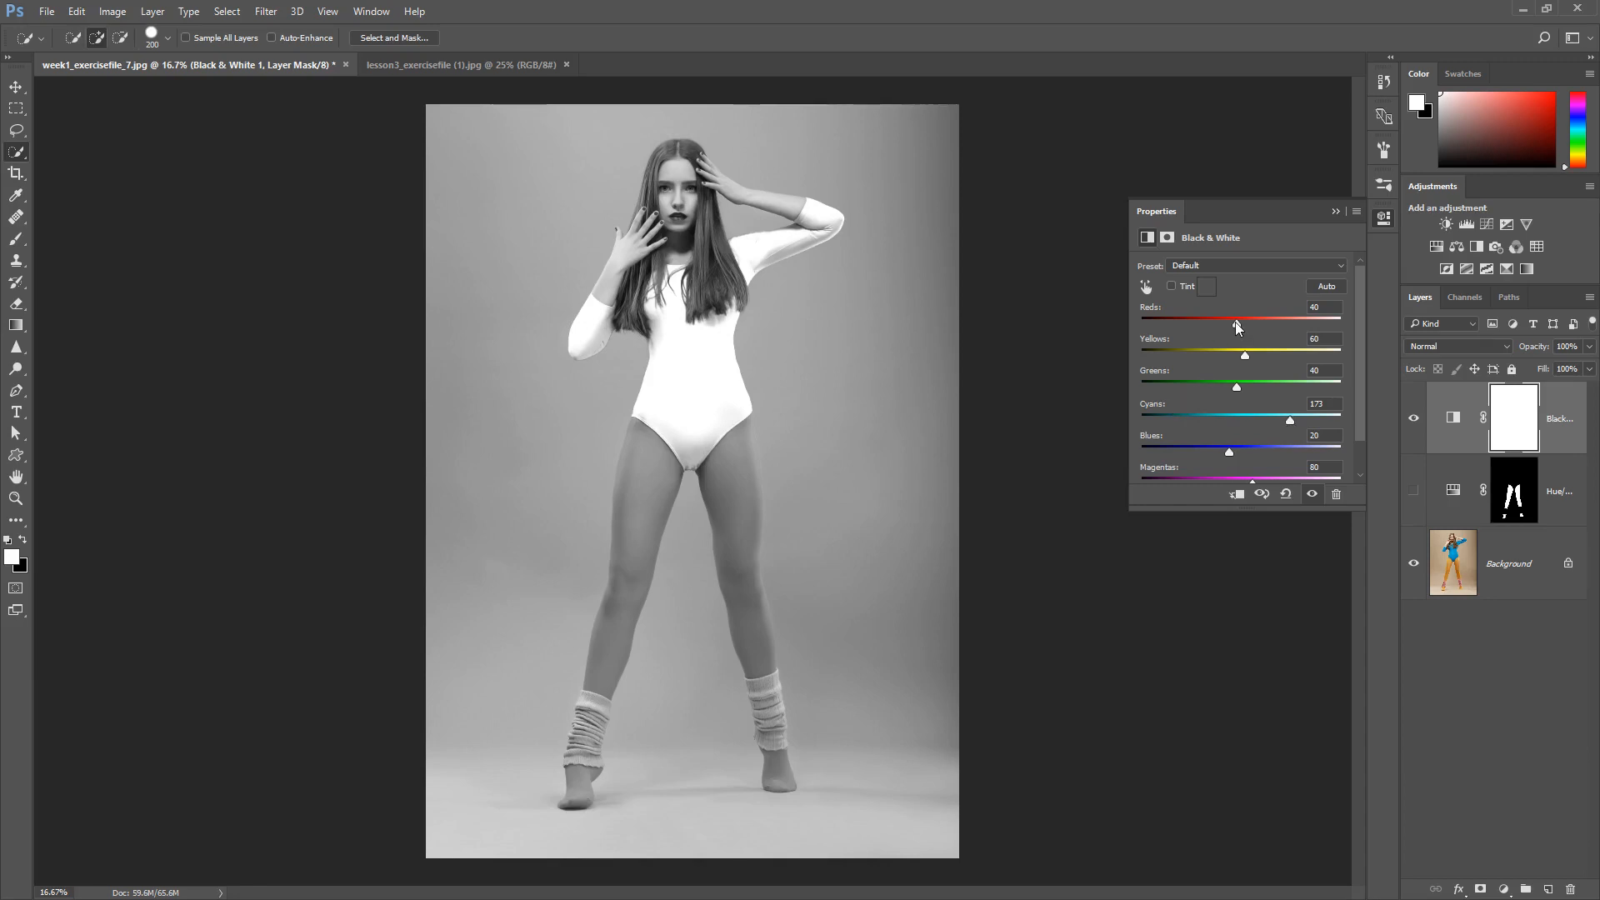
drag(1236, 323, 1313, 358)
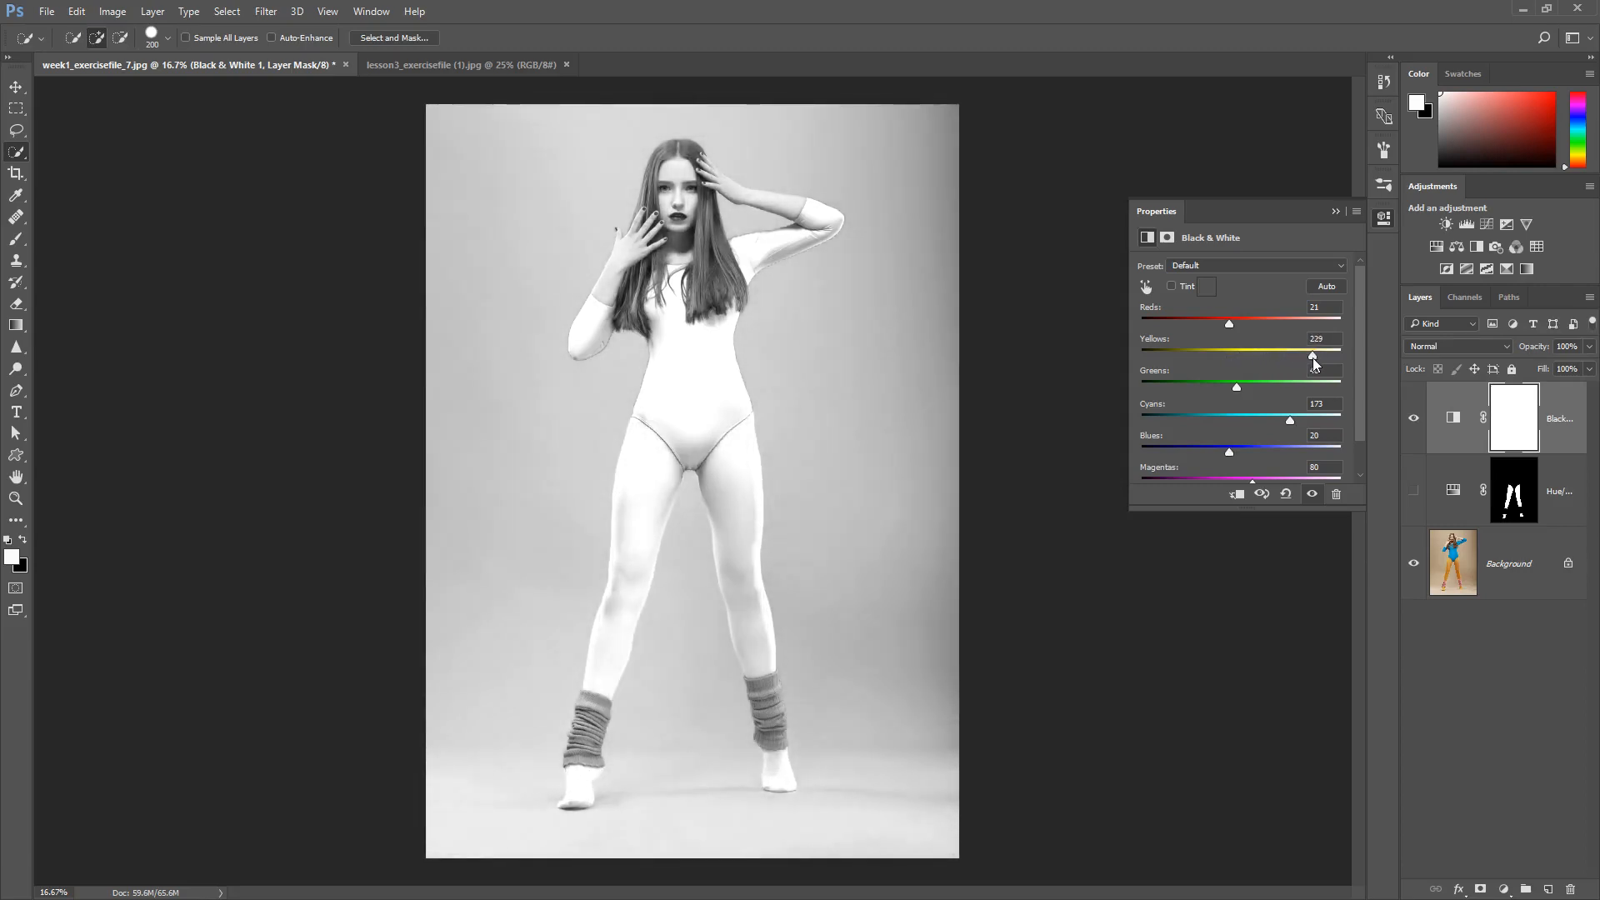
drag(1313, 358, 1226, 353)
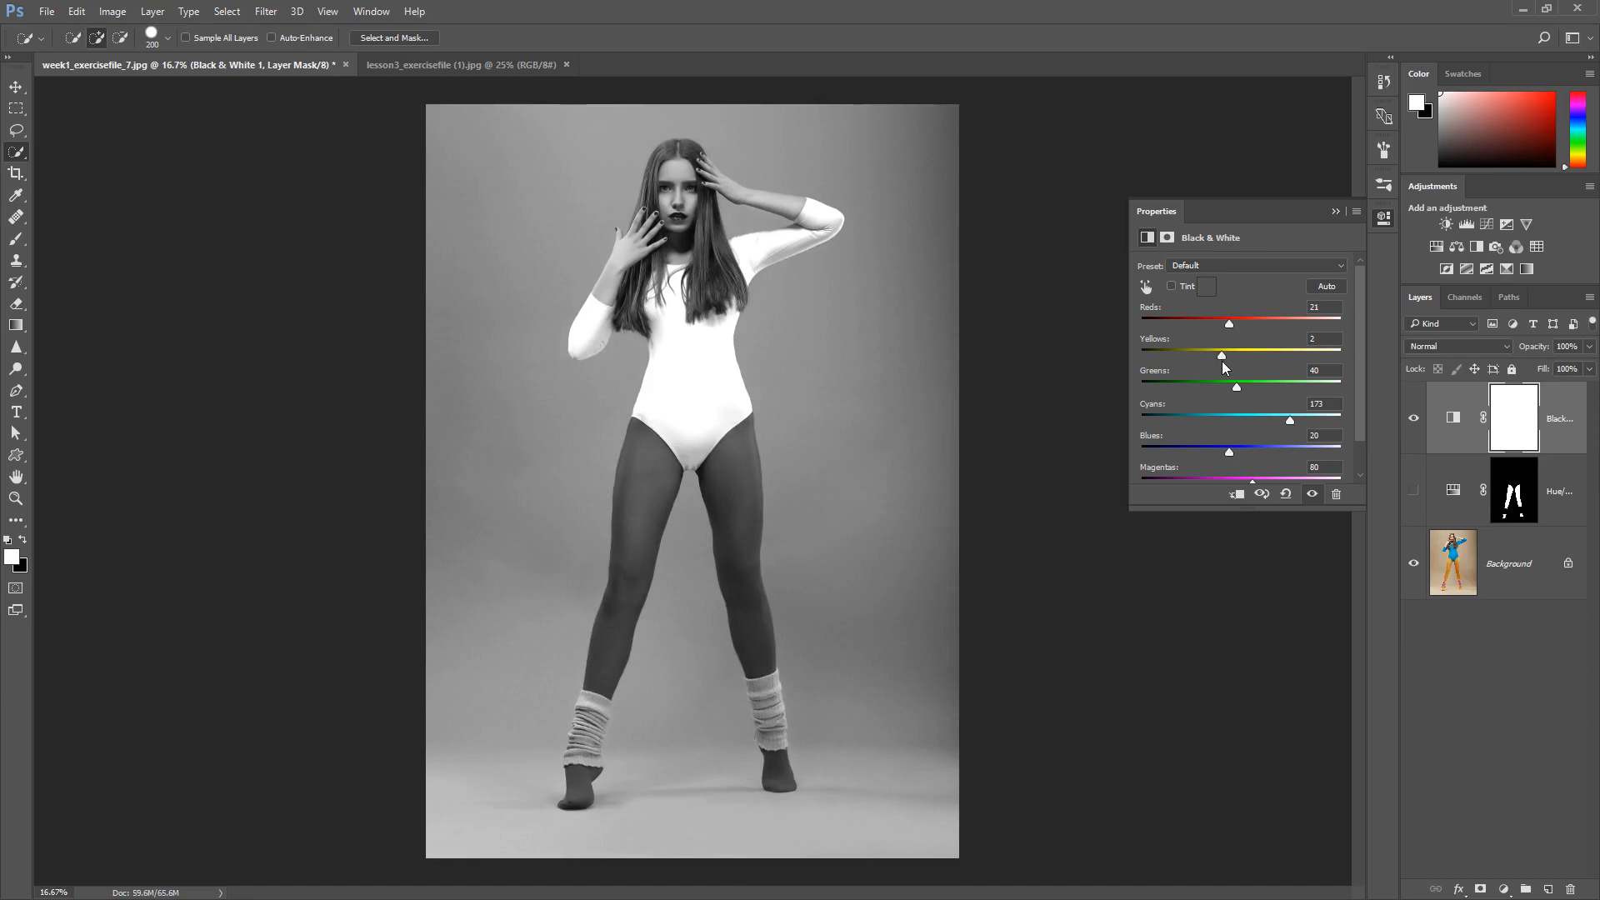
click(1262, 494)
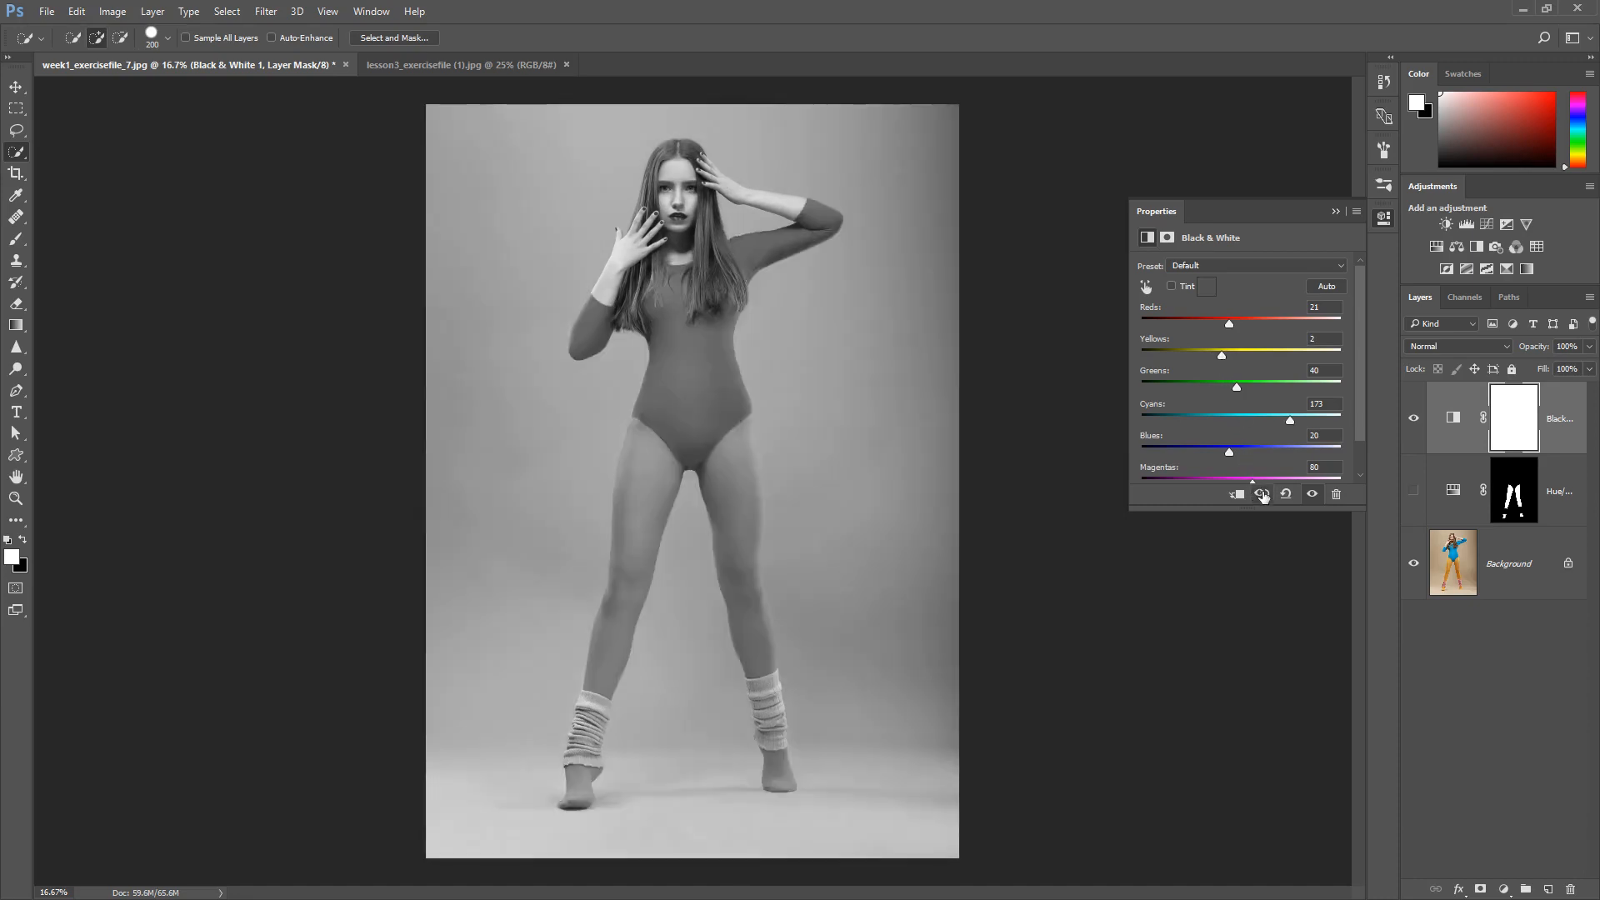
Step: Compare the Black & White adjustment with its previous state several times
click(1262, 495)
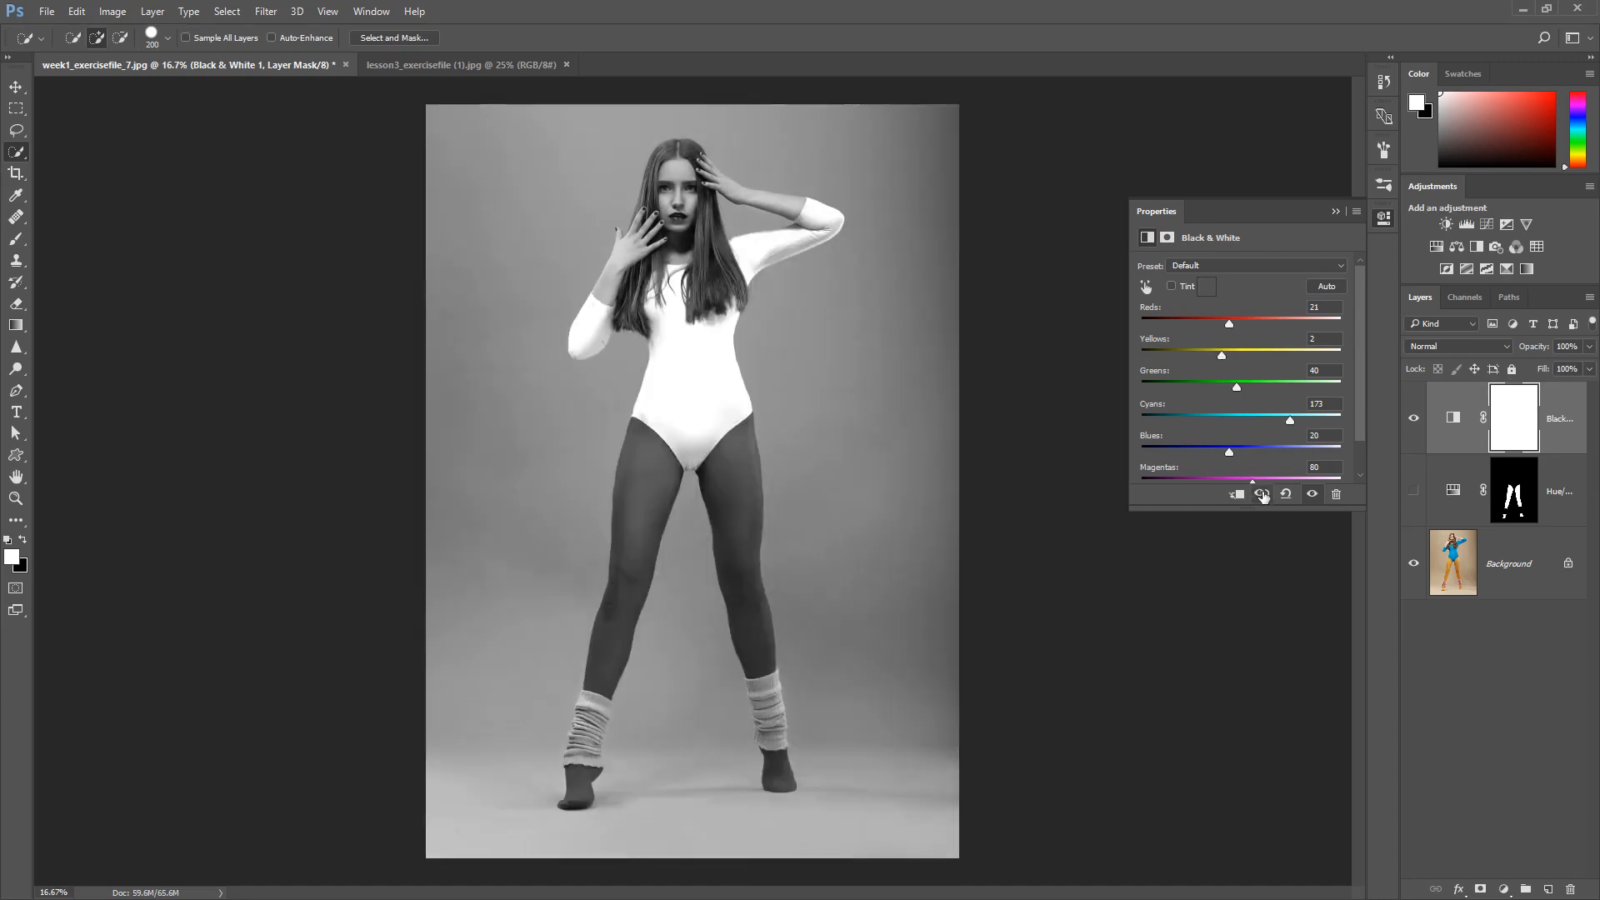
click(1261, 494)
click(1262, 495)
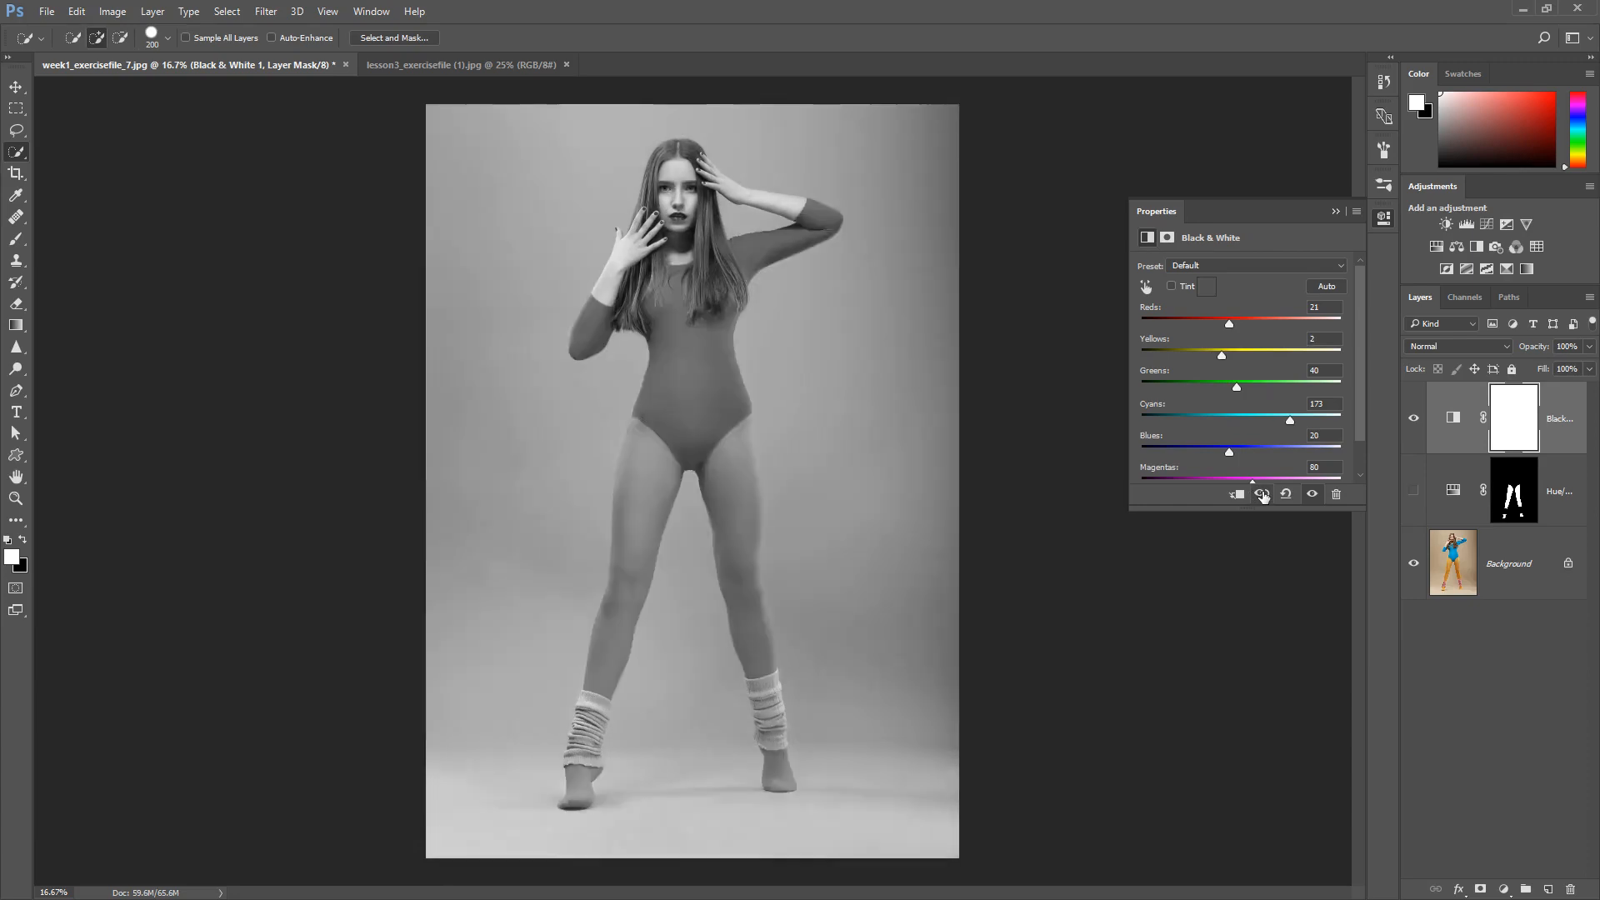
click(1261, 494)
click(1262, 495)
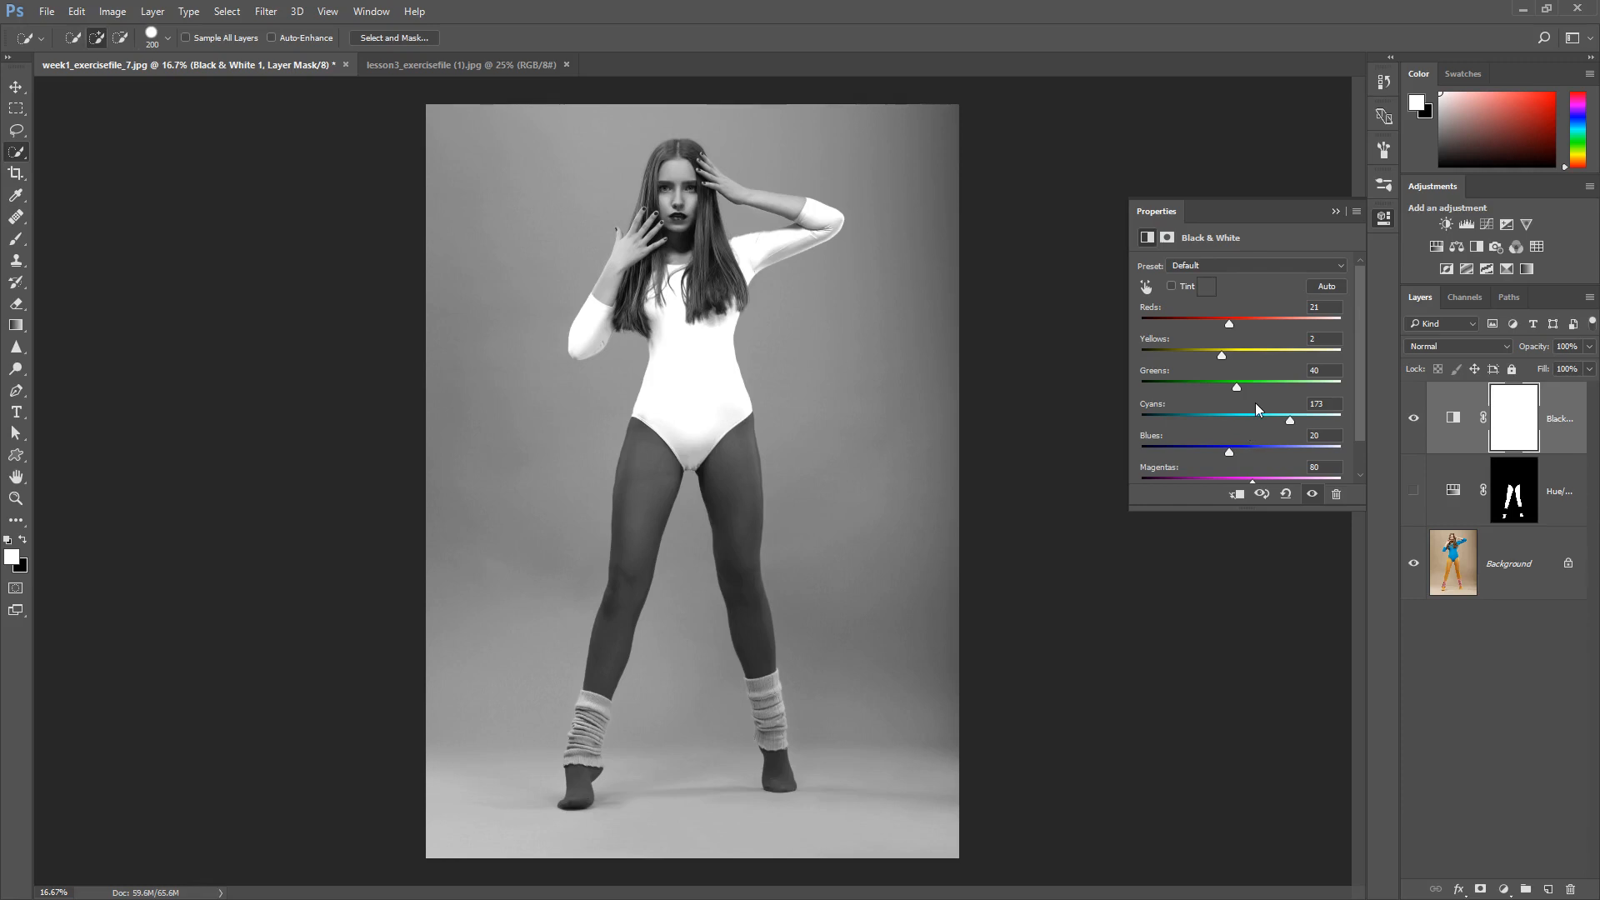
Step: Switch to the landscape document lesson3_exercisefile (1).jpg and add a Levels adjustment layer above the Background
click(430, 70)
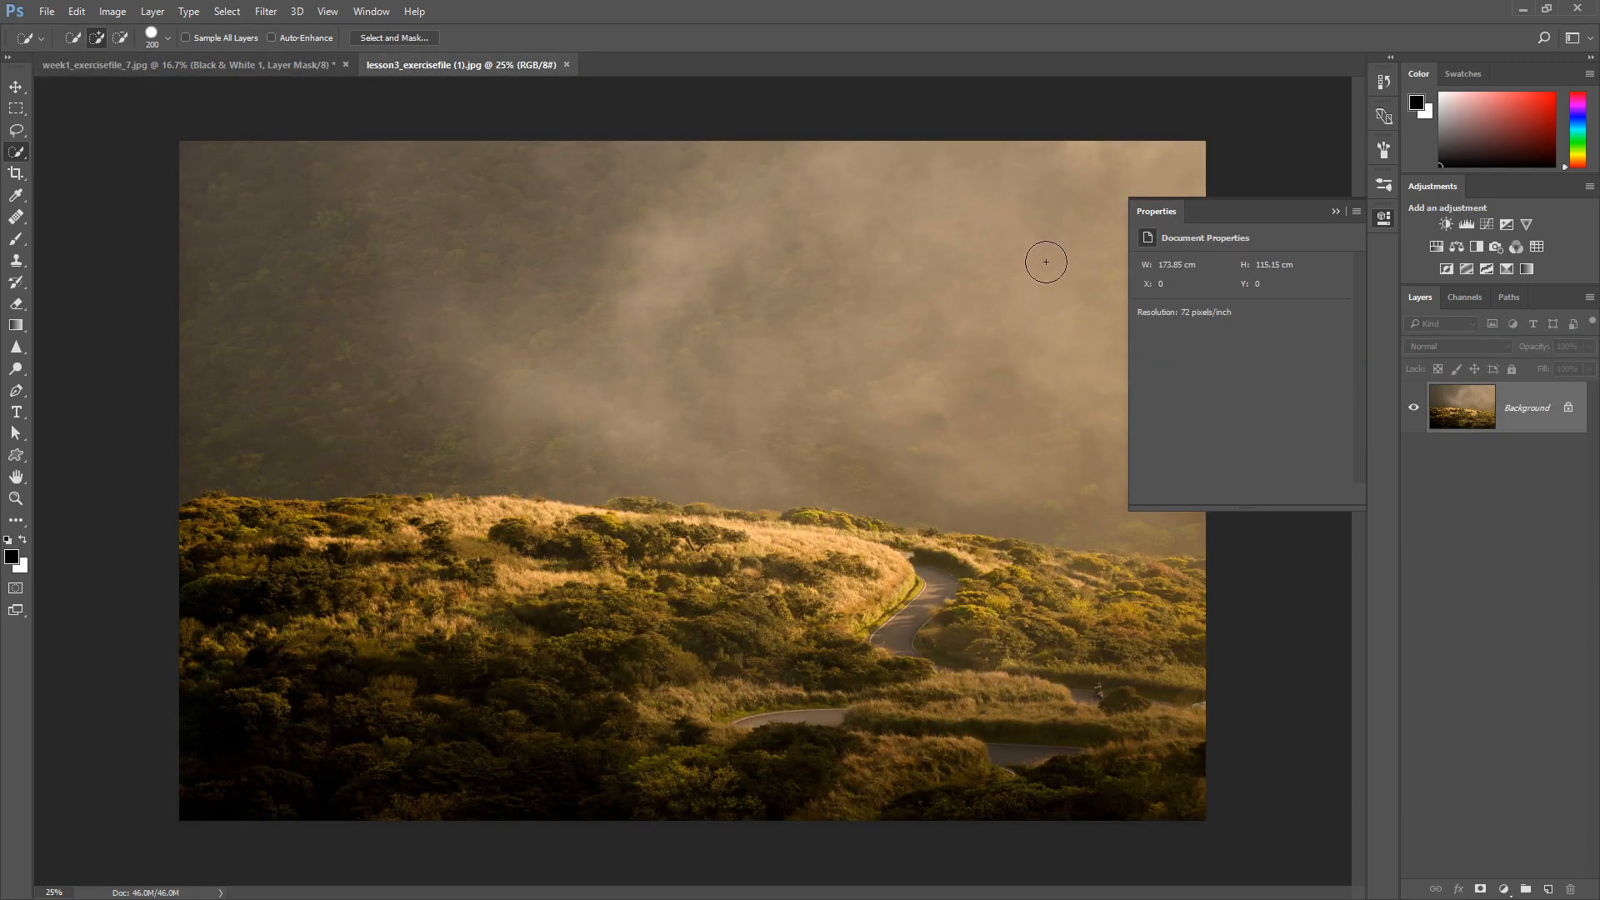
click(1467, 225)
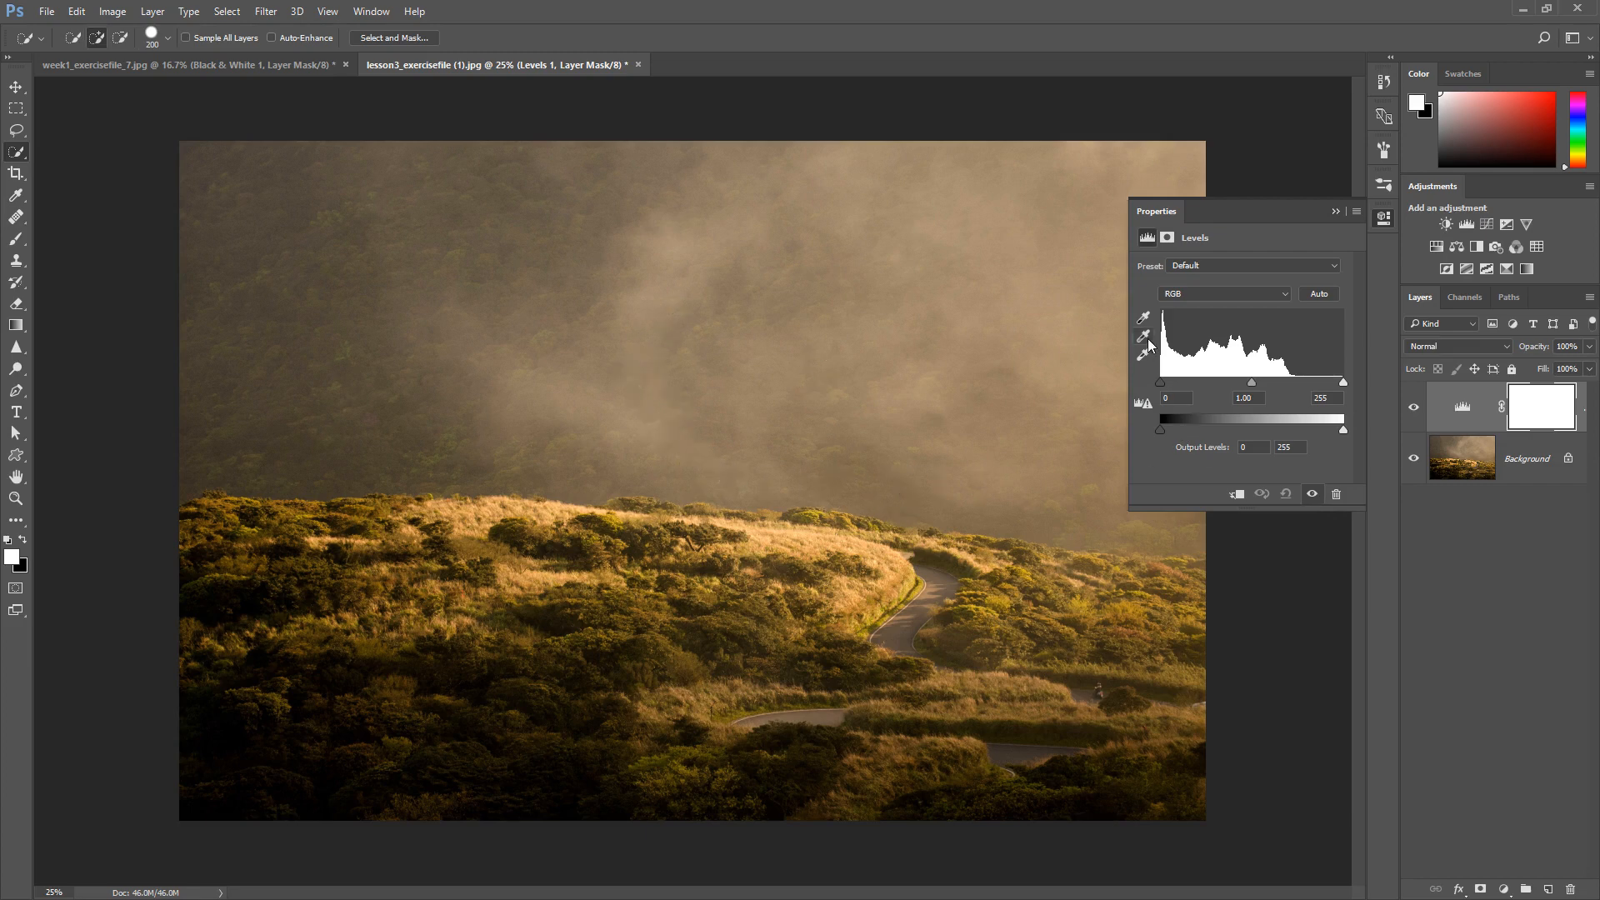
Step: Add a Curves adjustment layer and neutralize the colour cast by sampling the grey point from the road's upper bend
click(1487, 224)
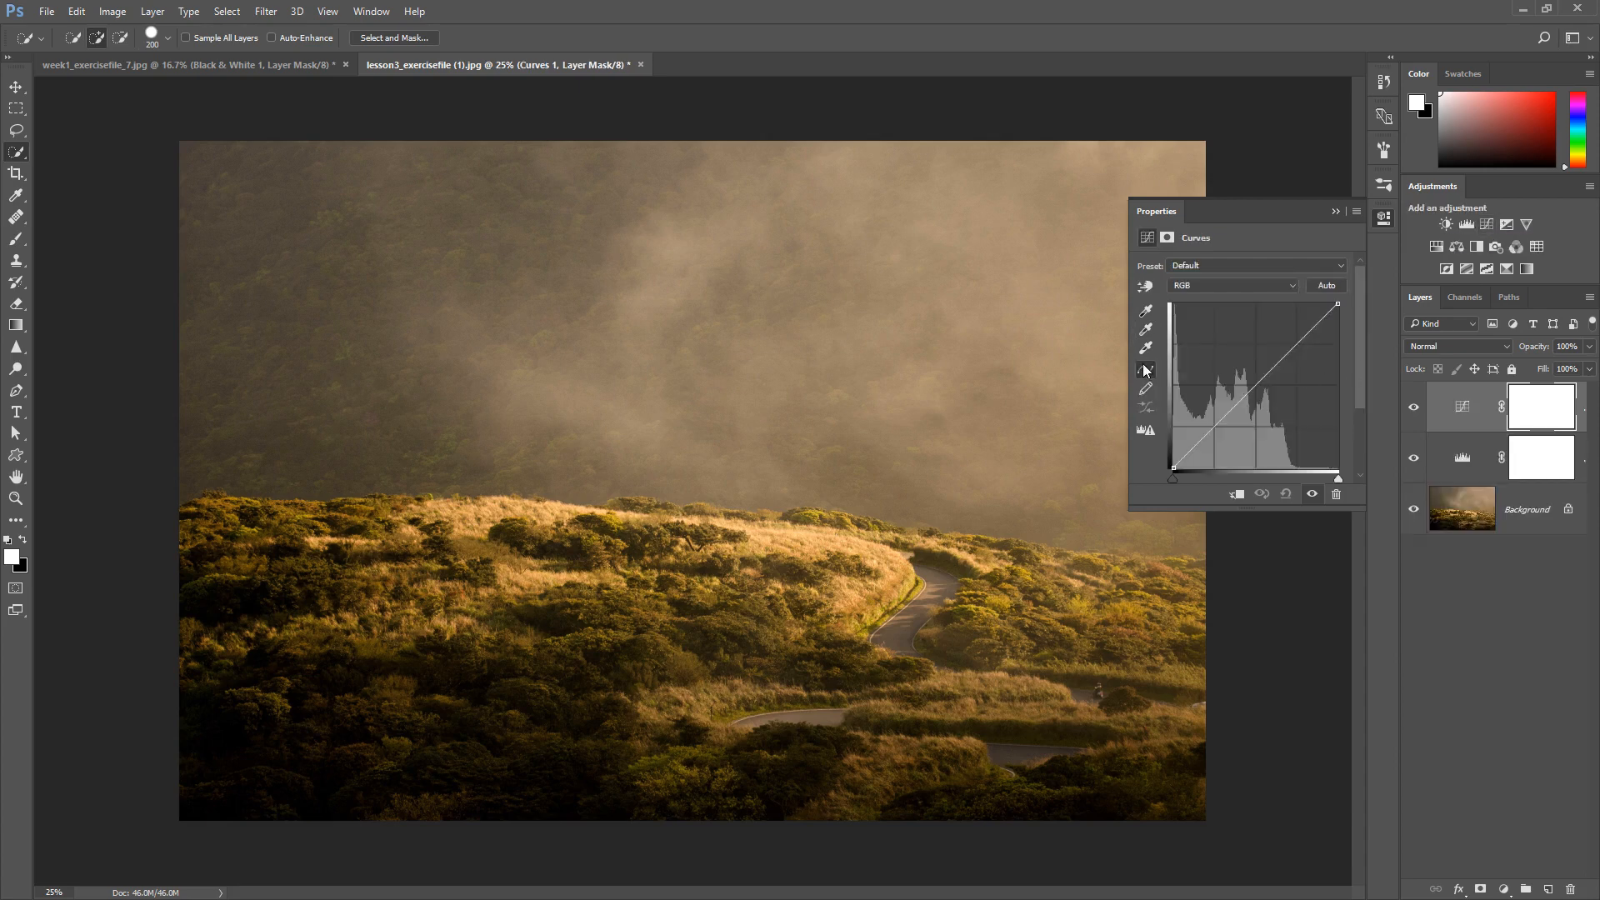
click(1147, 330)
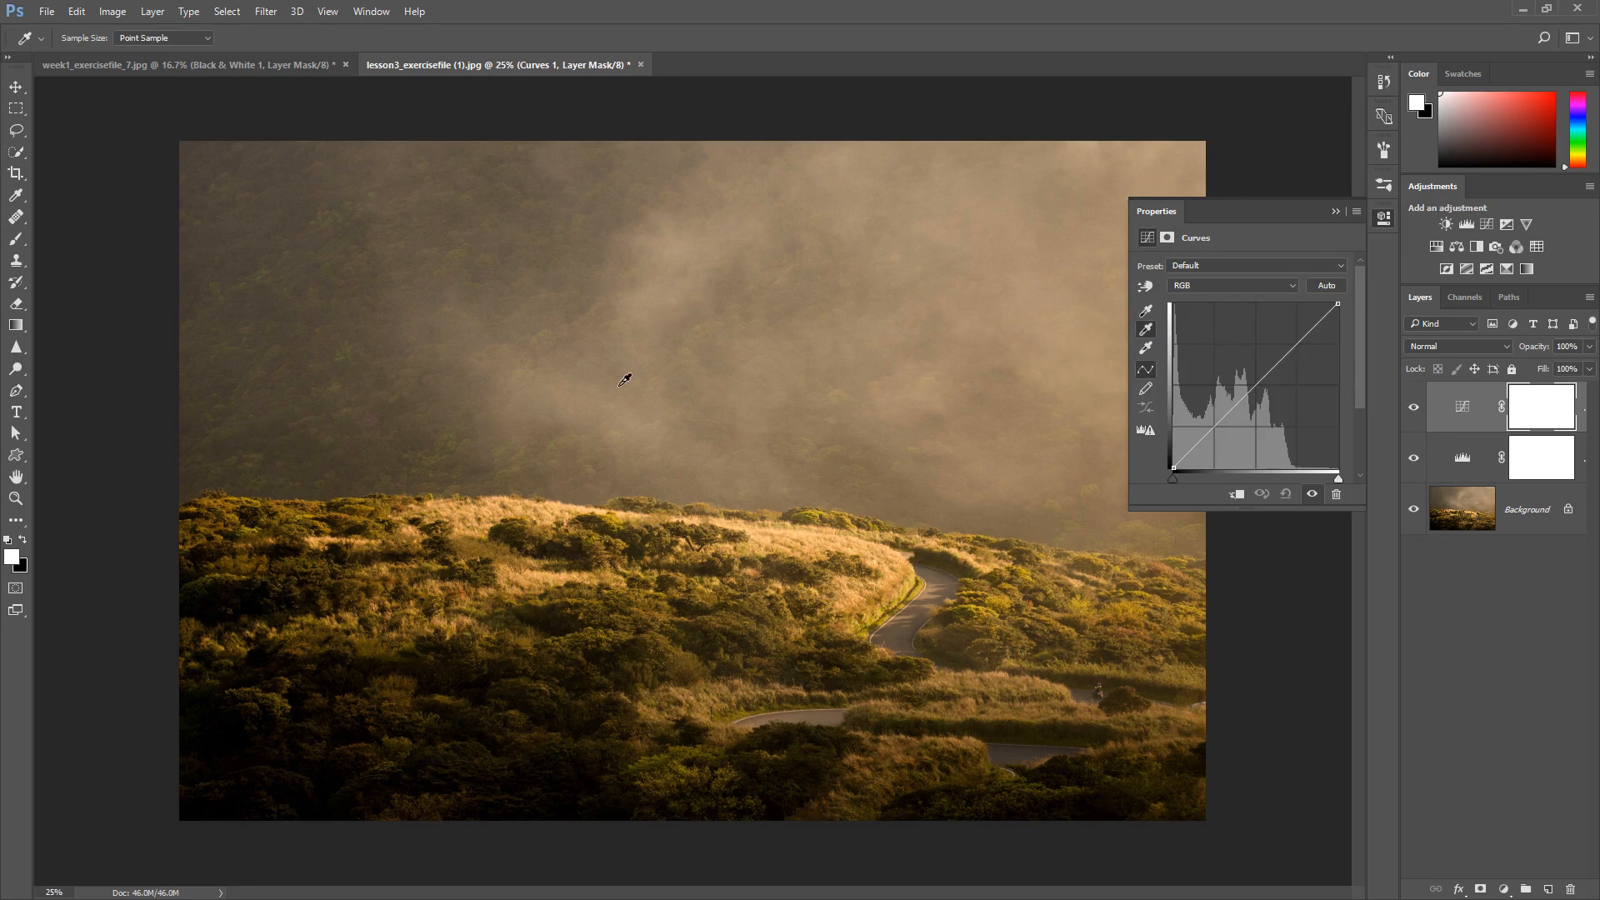
click(944, 588)
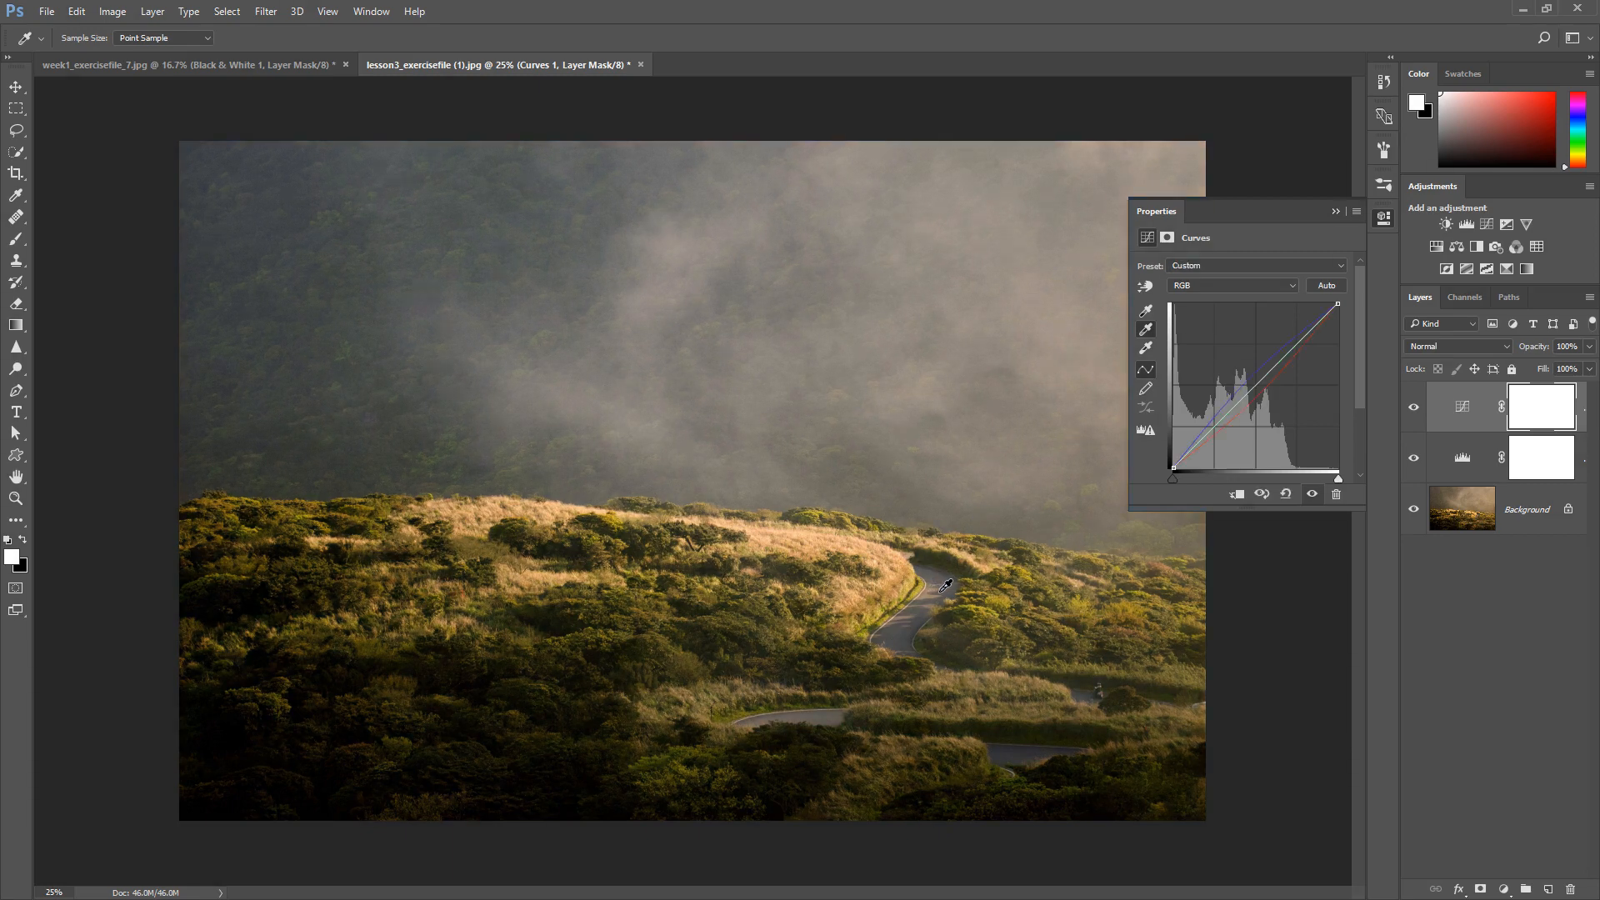